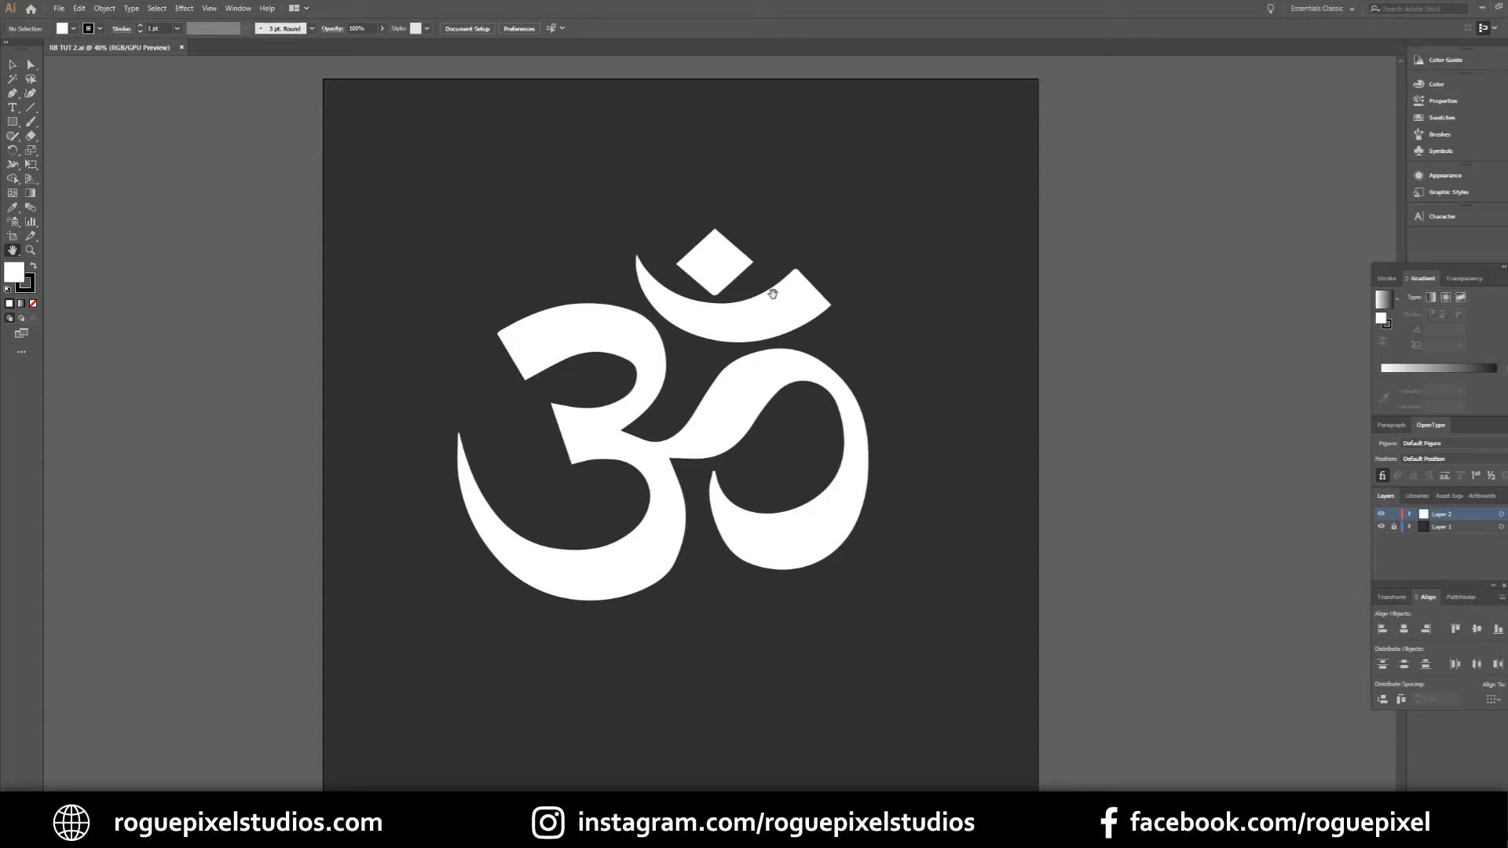
Step: Select the white Om symbol and toggle the dark Layer 1 background off and back on
left_click(20, 68)
left_click(584, 331)
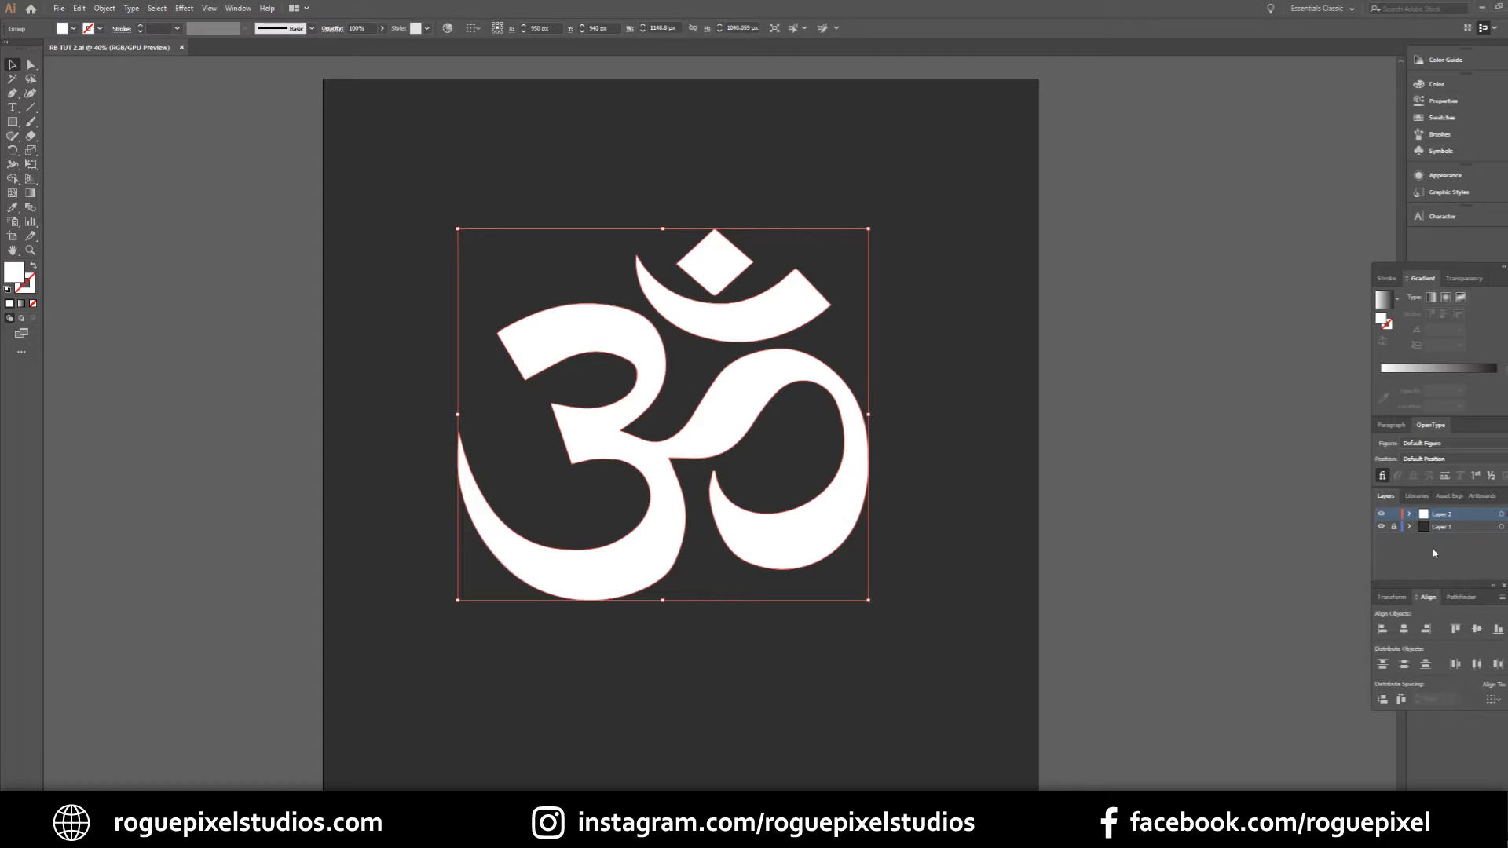
left_click(1382, 527)
left_click(1382, 527)
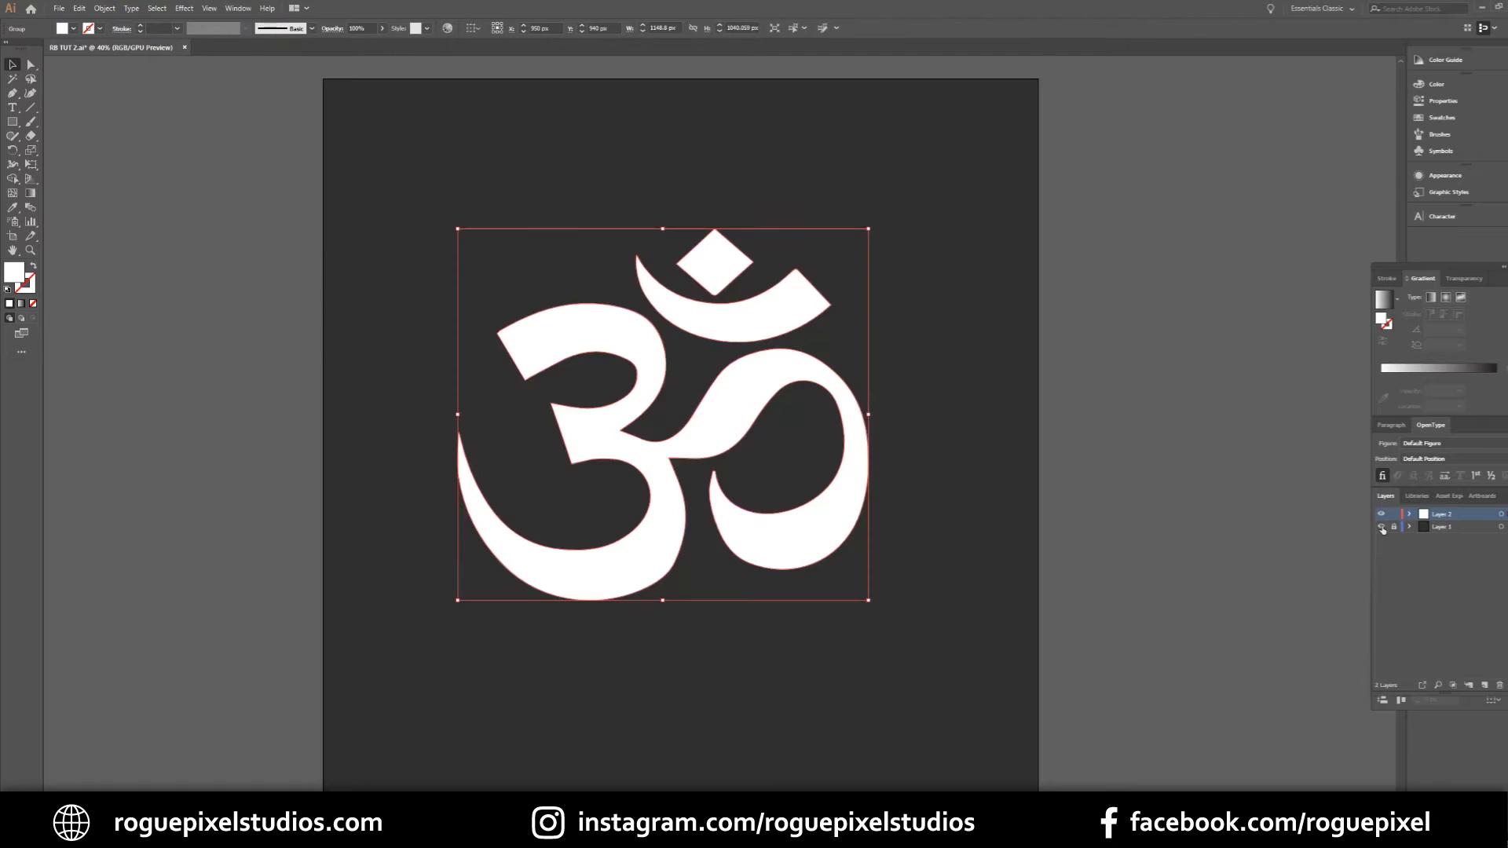
left_click(1111, 289)
left_click(771, 313)
left_click(1167, 403)
left_click(831, 411)
Step: Align the Om symbol to the artboard, centring it both horizontally and vertically
left_click(1468, 709)
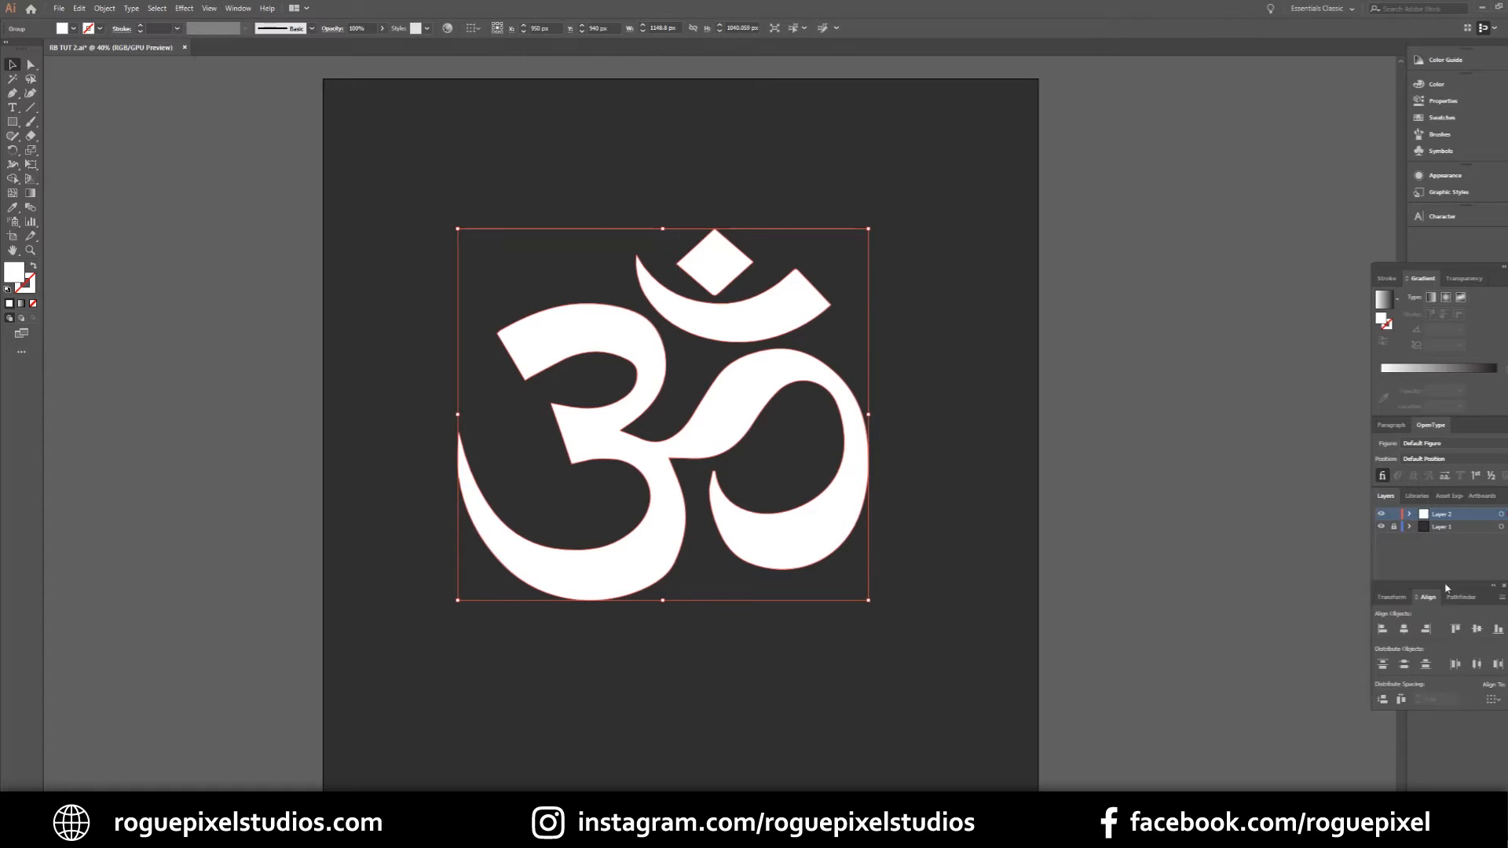
left_click_drag(1438, 587, 1423, 621)
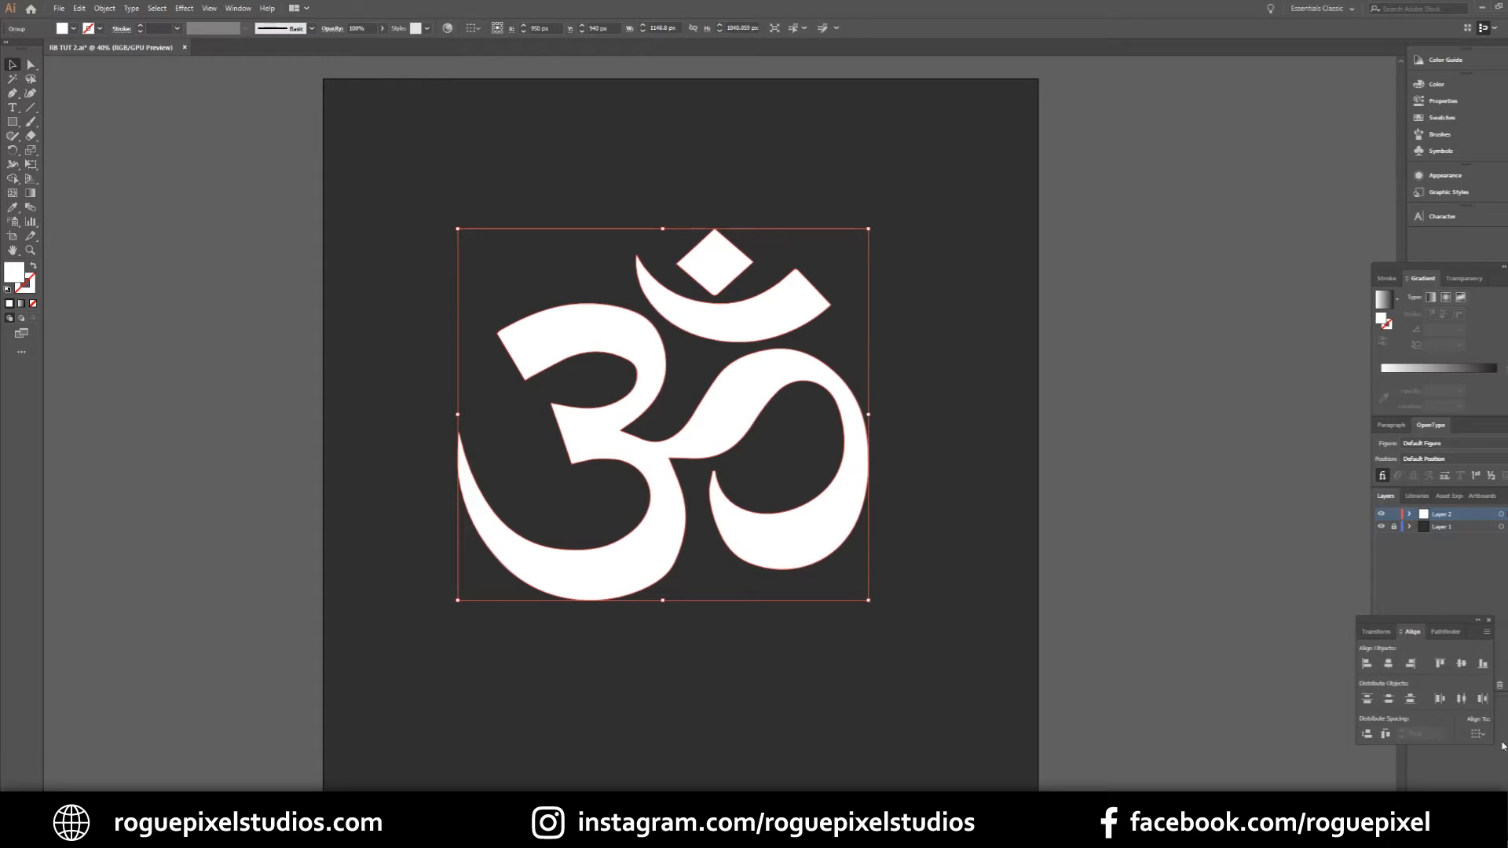
left_click(1478, 734)
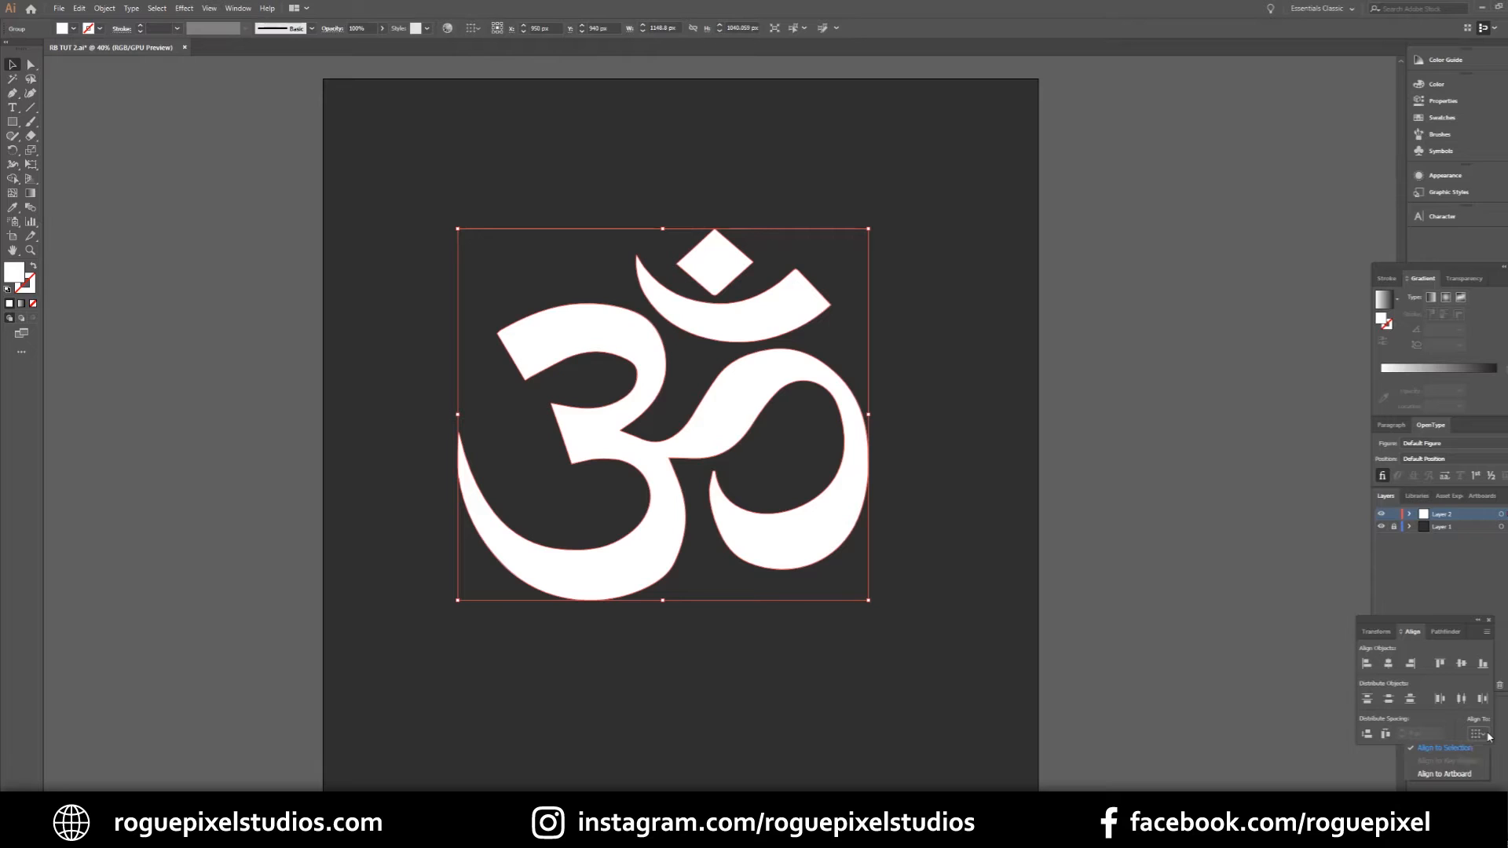
left_click(1461, 776)
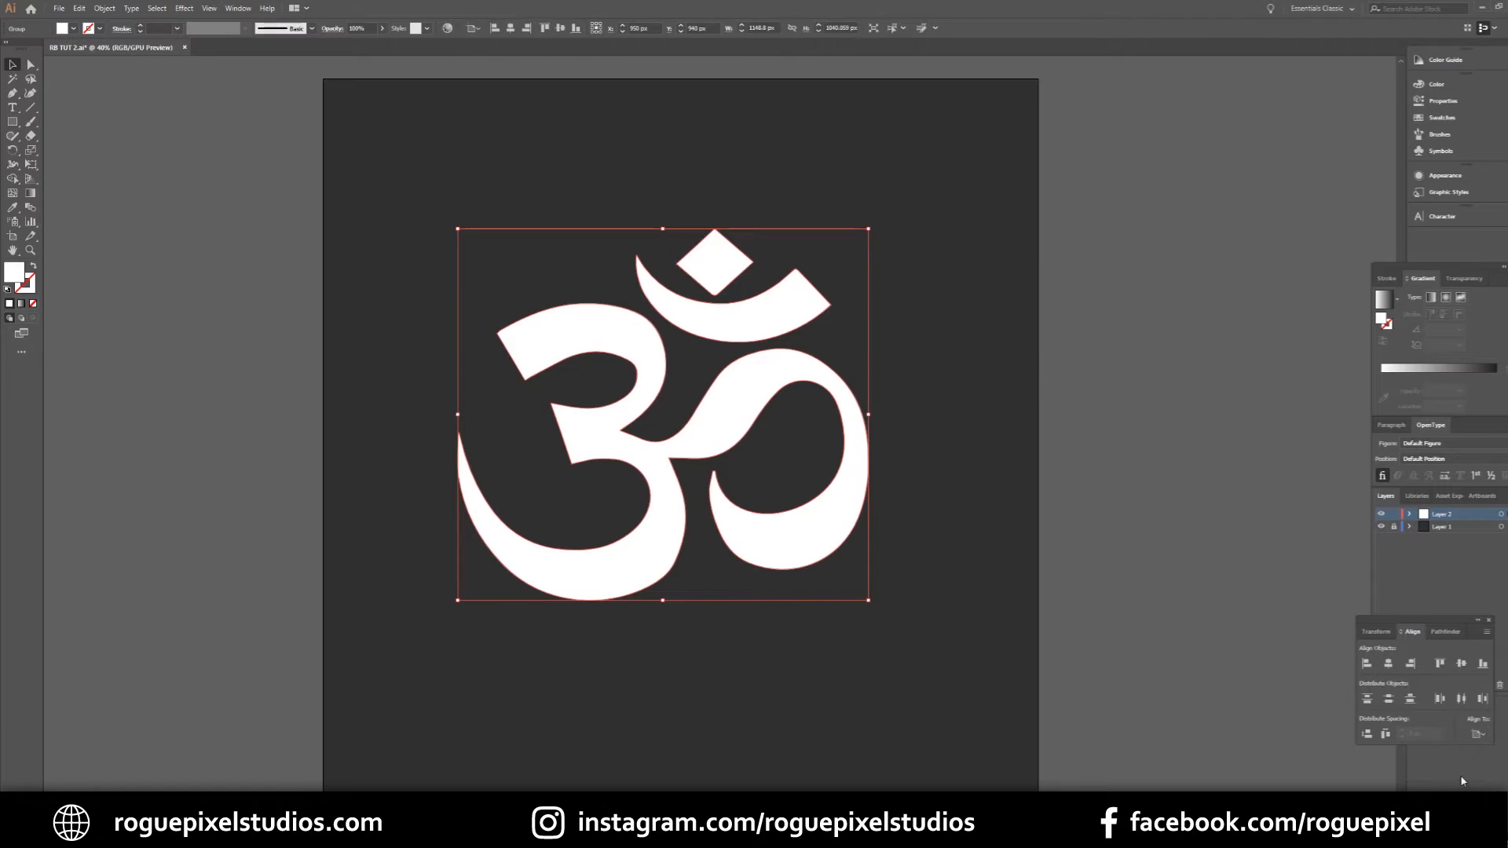
left_click(1389, 665)
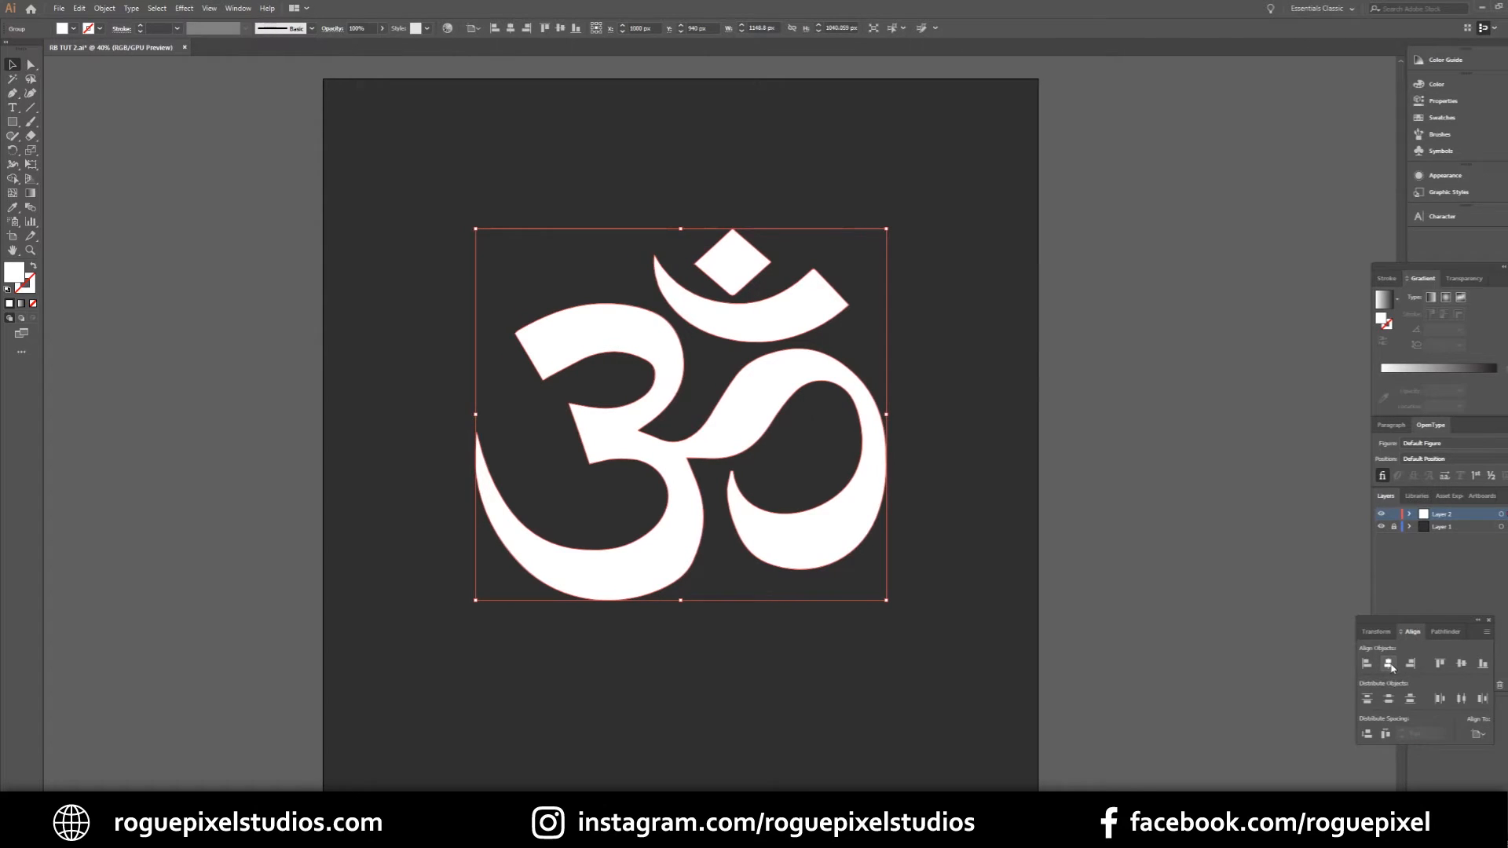
left_click(1461, 664)
left_click(1157, 380)
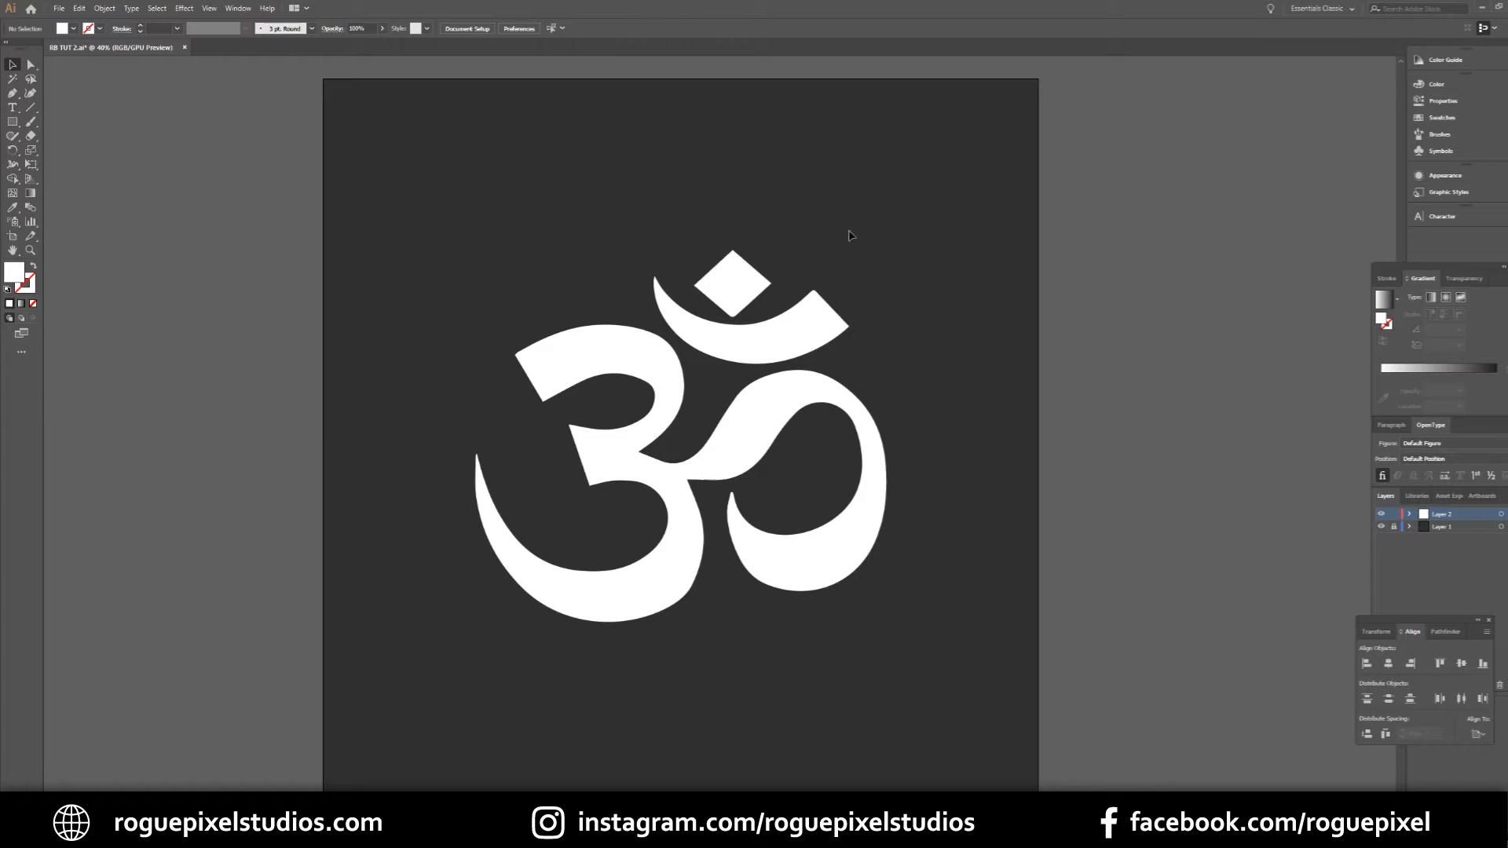
Step: Nudge the Om symbol slightly left and up from the artboard's centre to balance it visually
left_click(614, 363)
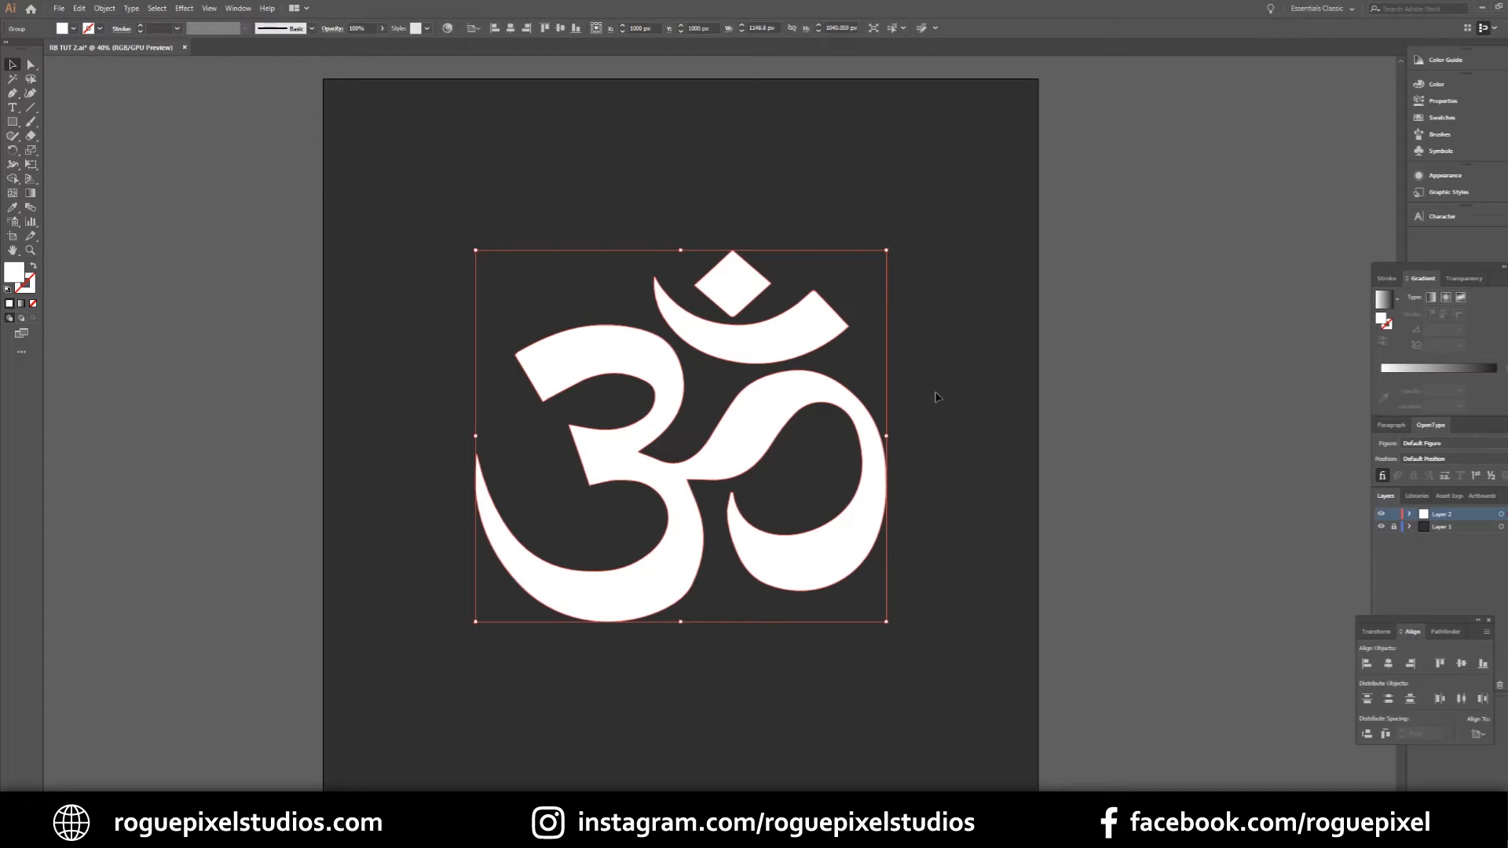
key("Left")
key("Left")
key("Left")
key("Left")
key("Left")
key("Left")
key("Left")
key("Left")
key("Left")
key("Left")
key("Left")
key("Left")
key("Left")
key("Left")
key("Left")
key("Left")
key("Left")
key("Left")
key("Left")
key("Left")
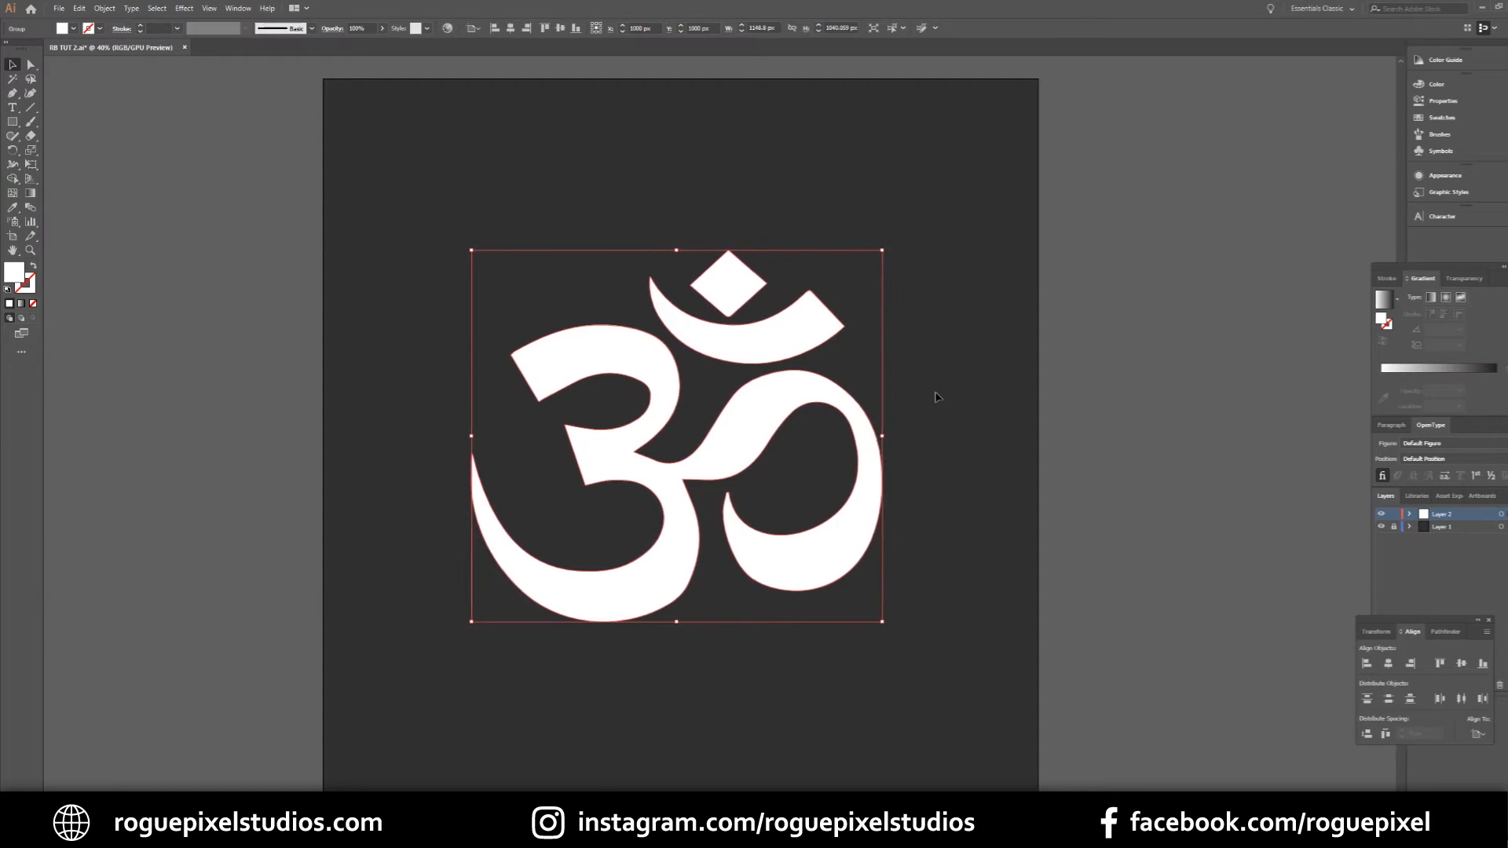
key("Up")
key("Up")
key("Up")
key("Up")
key("Up")
key("Up")
key("Up")
key("Up")
key("Up")
key("Up")
key("Up")
key("Up")
key("Up")
key("Up")
key("Left")
key("Left")
key("Left")
key("Left")
left_click(1034, 395)
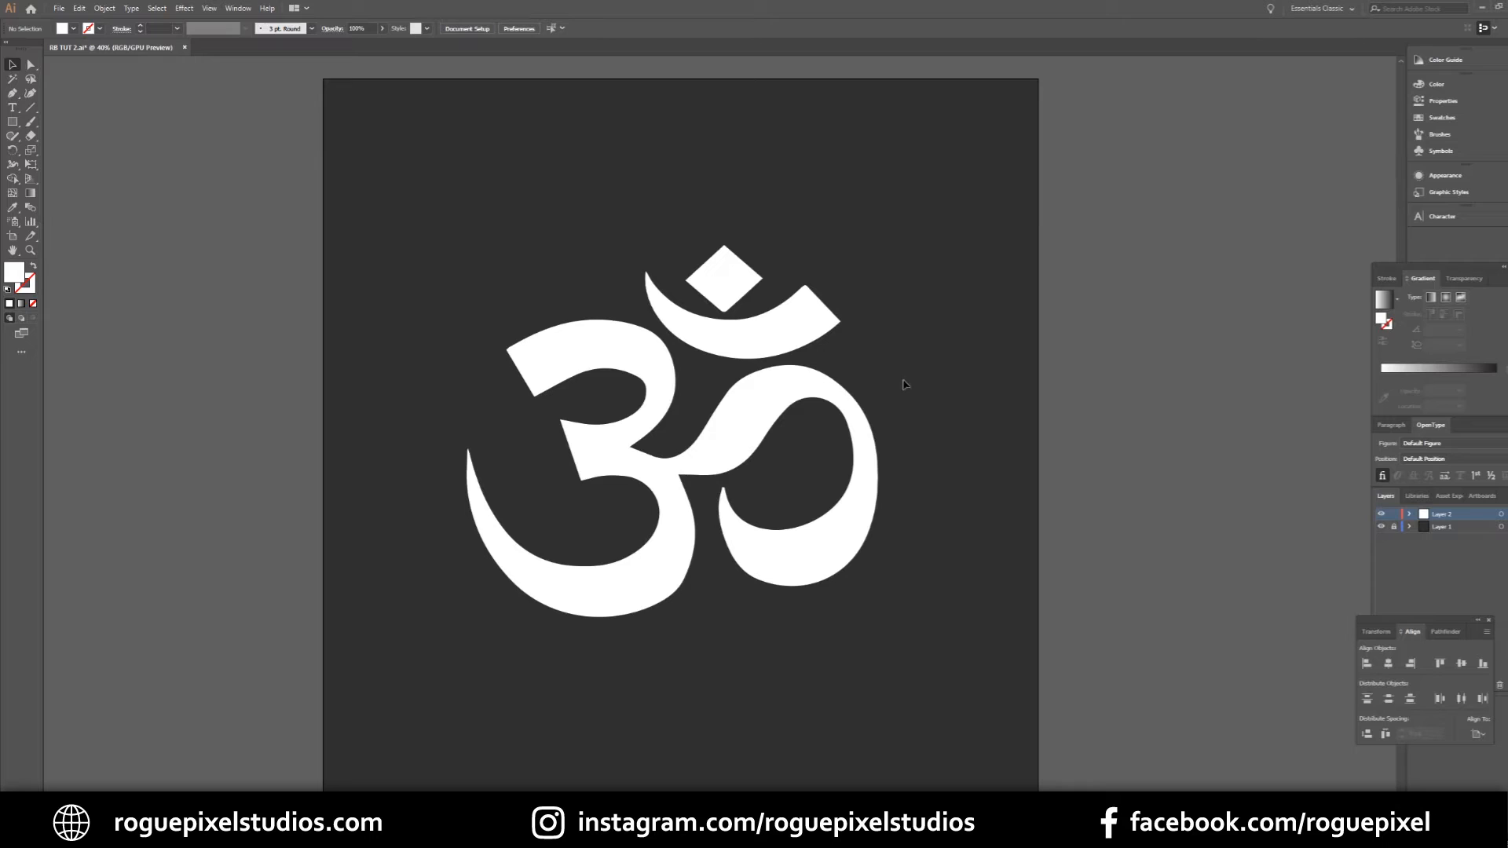
left_click(1382, 526)
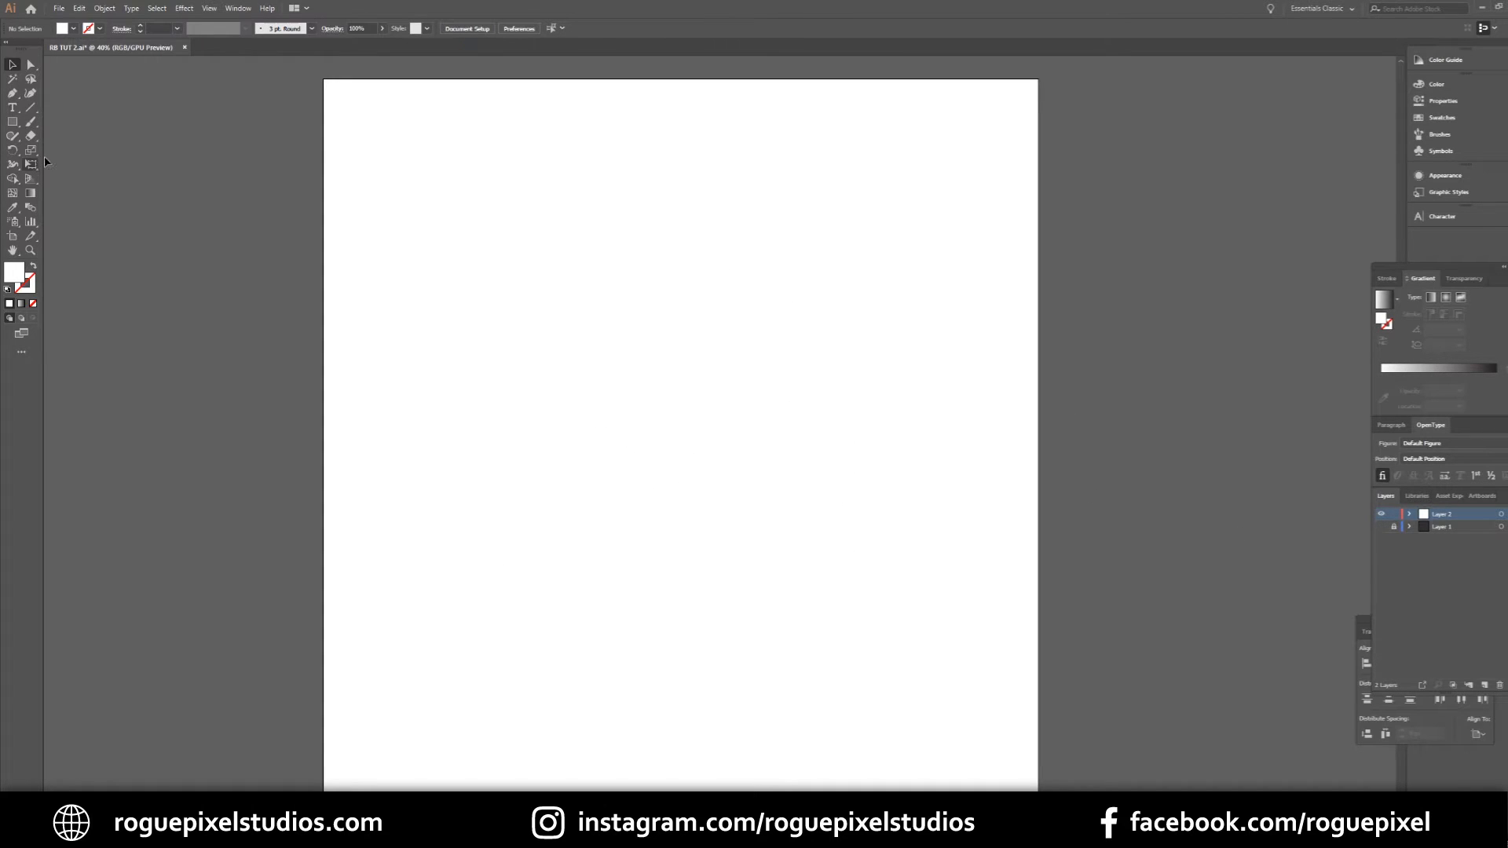
left_click(60, 9)
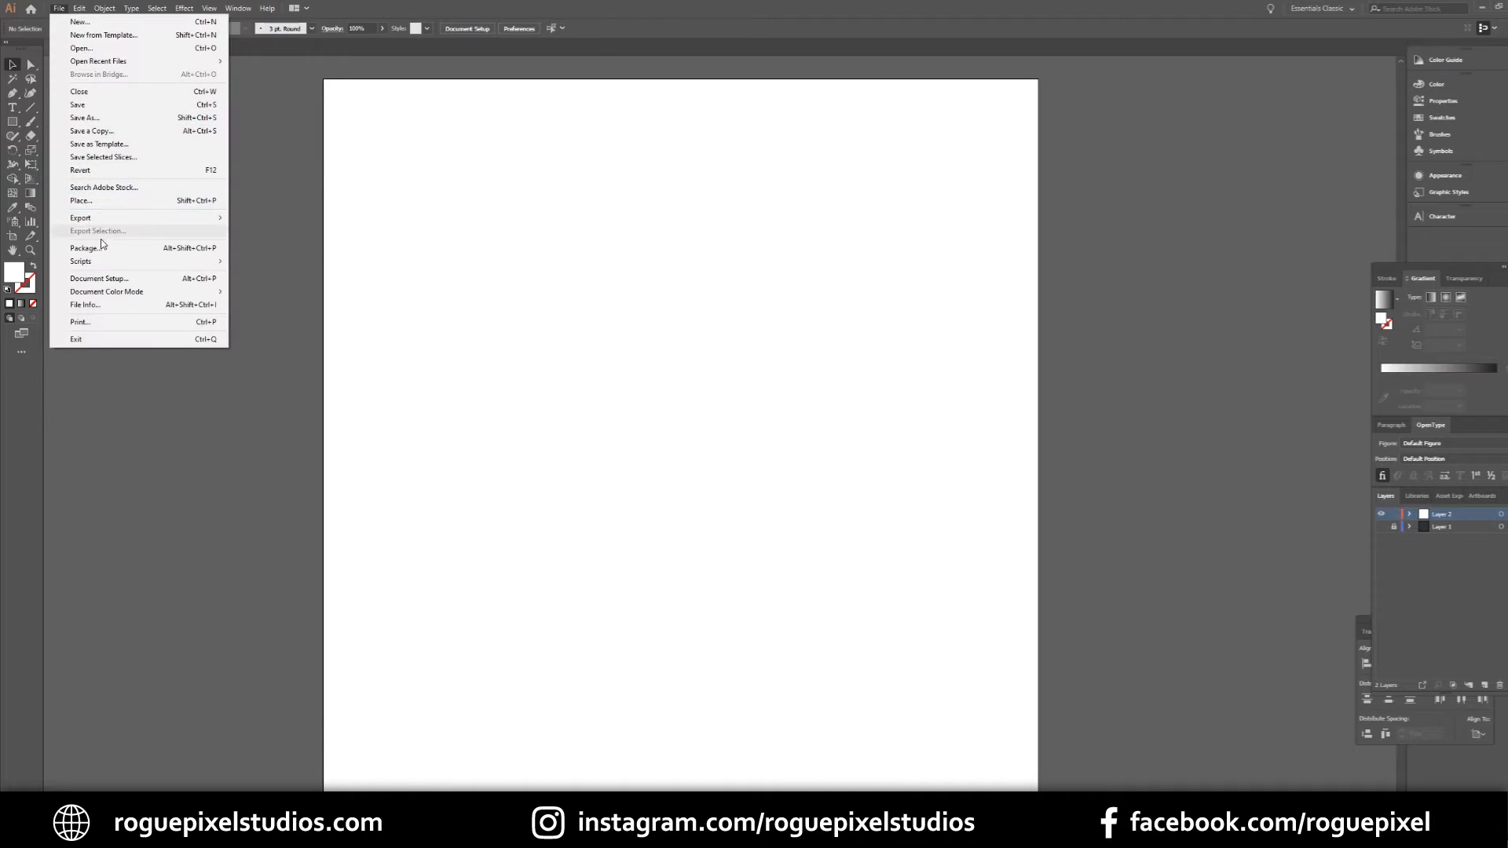
mouse_move(103, 218)
left_click(267, 232)
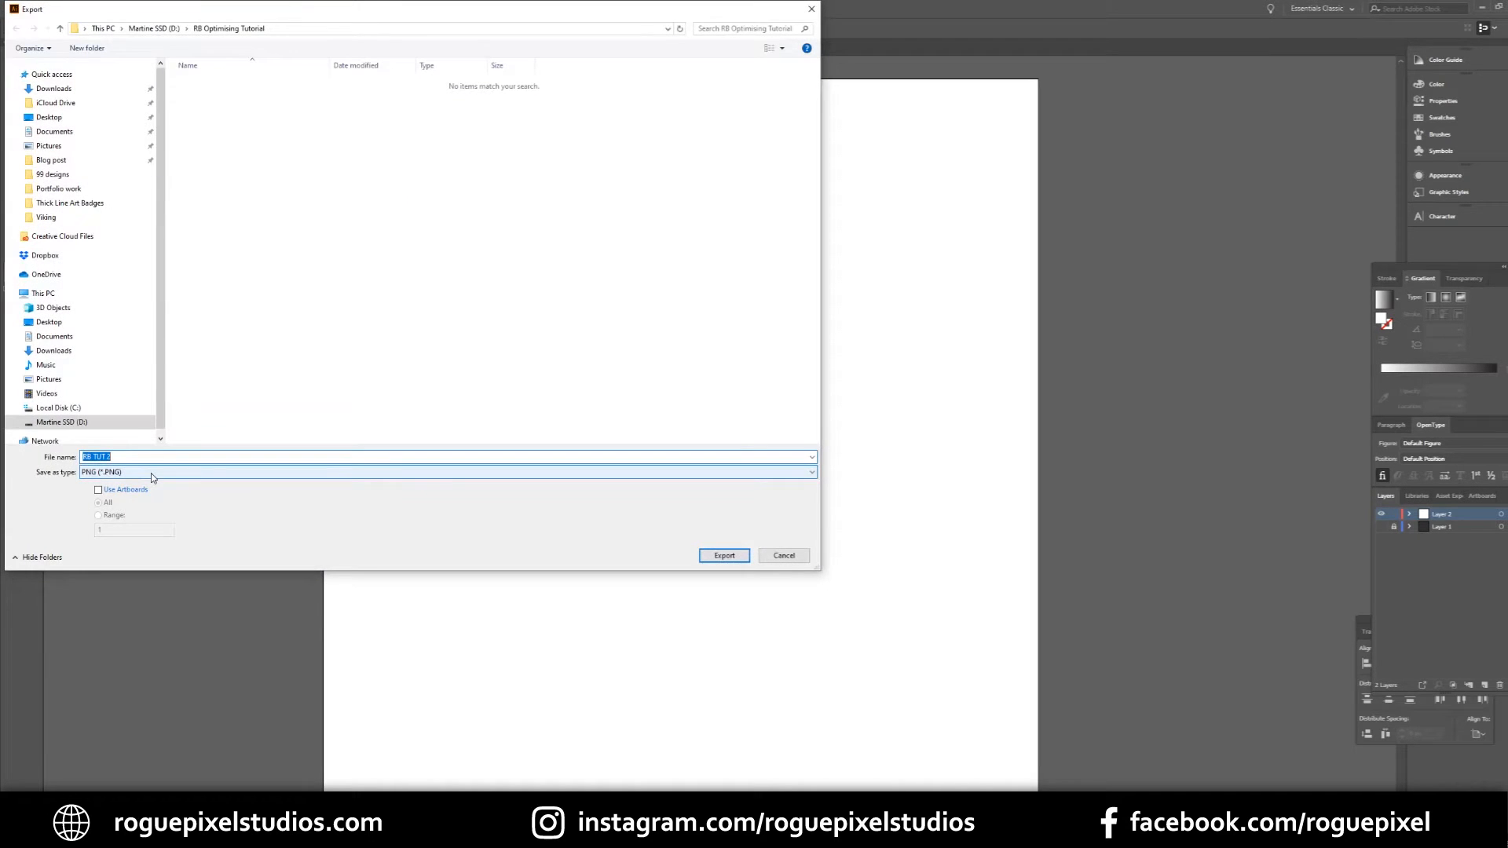
left_click(99, 490)
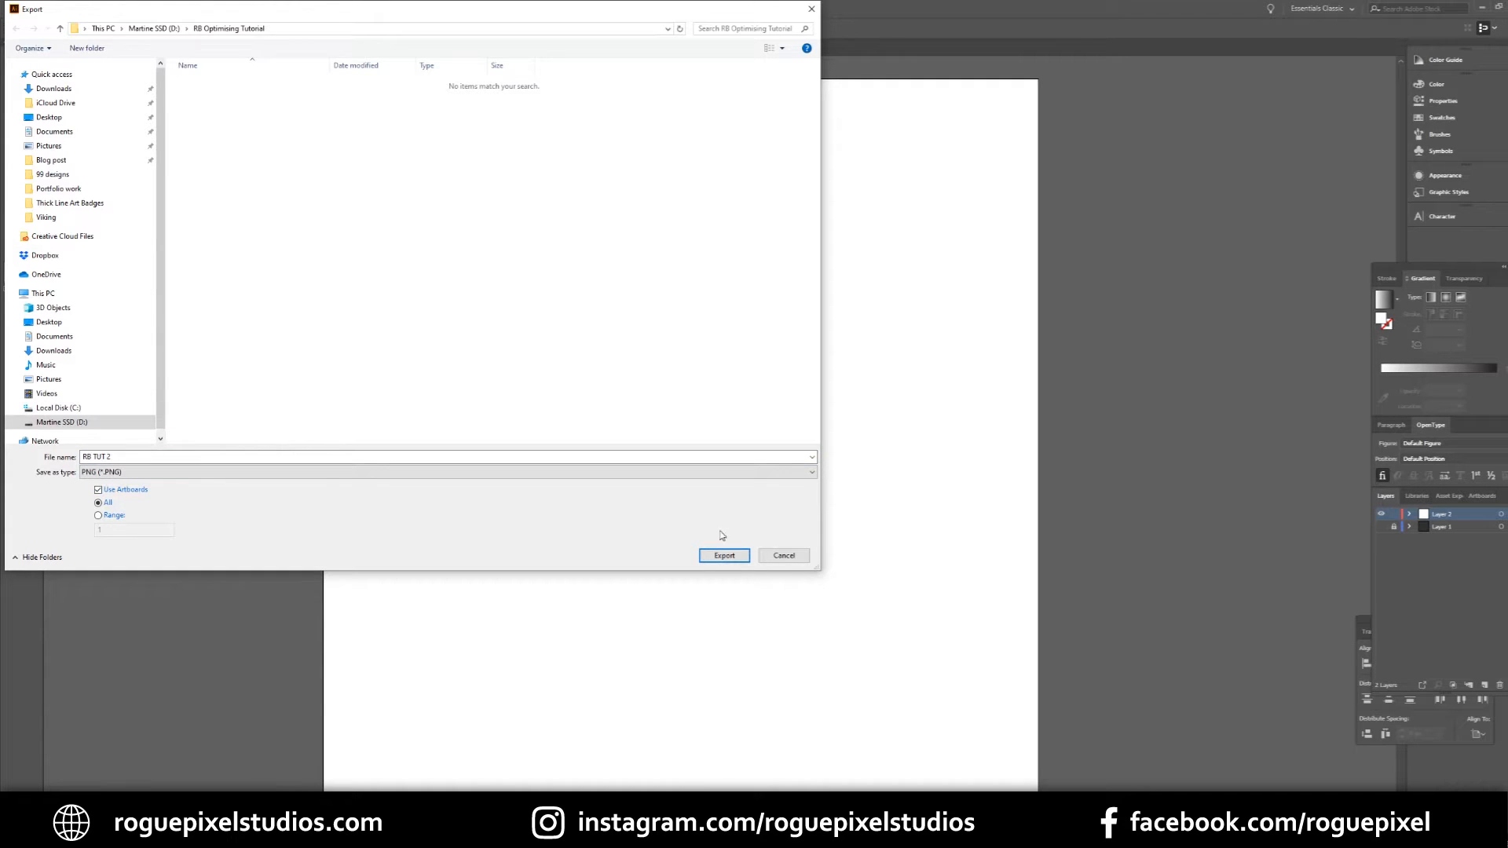
left_click(787, 556)
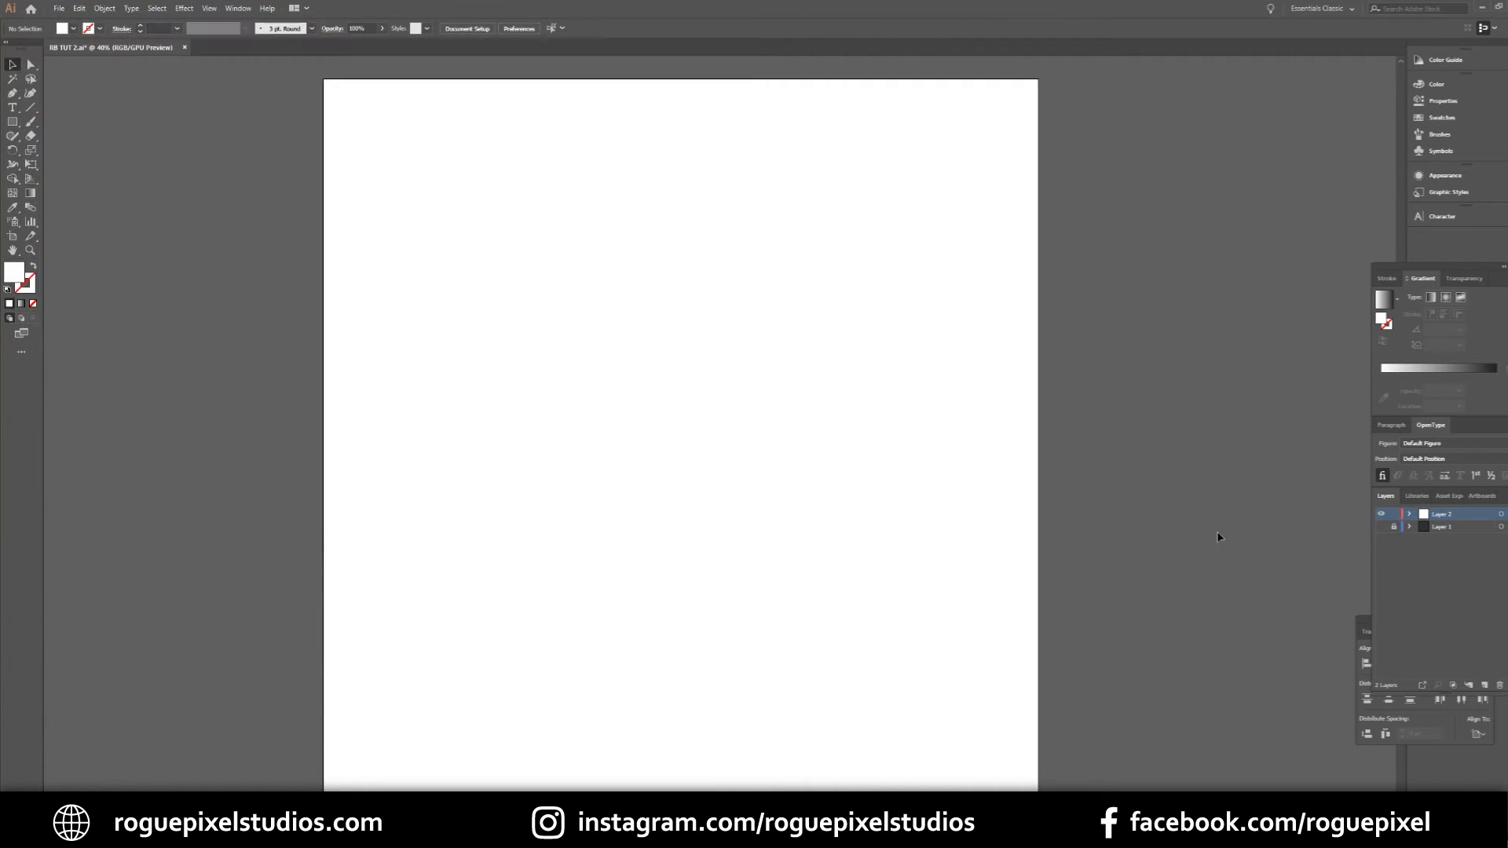
left_click(1381, 527)
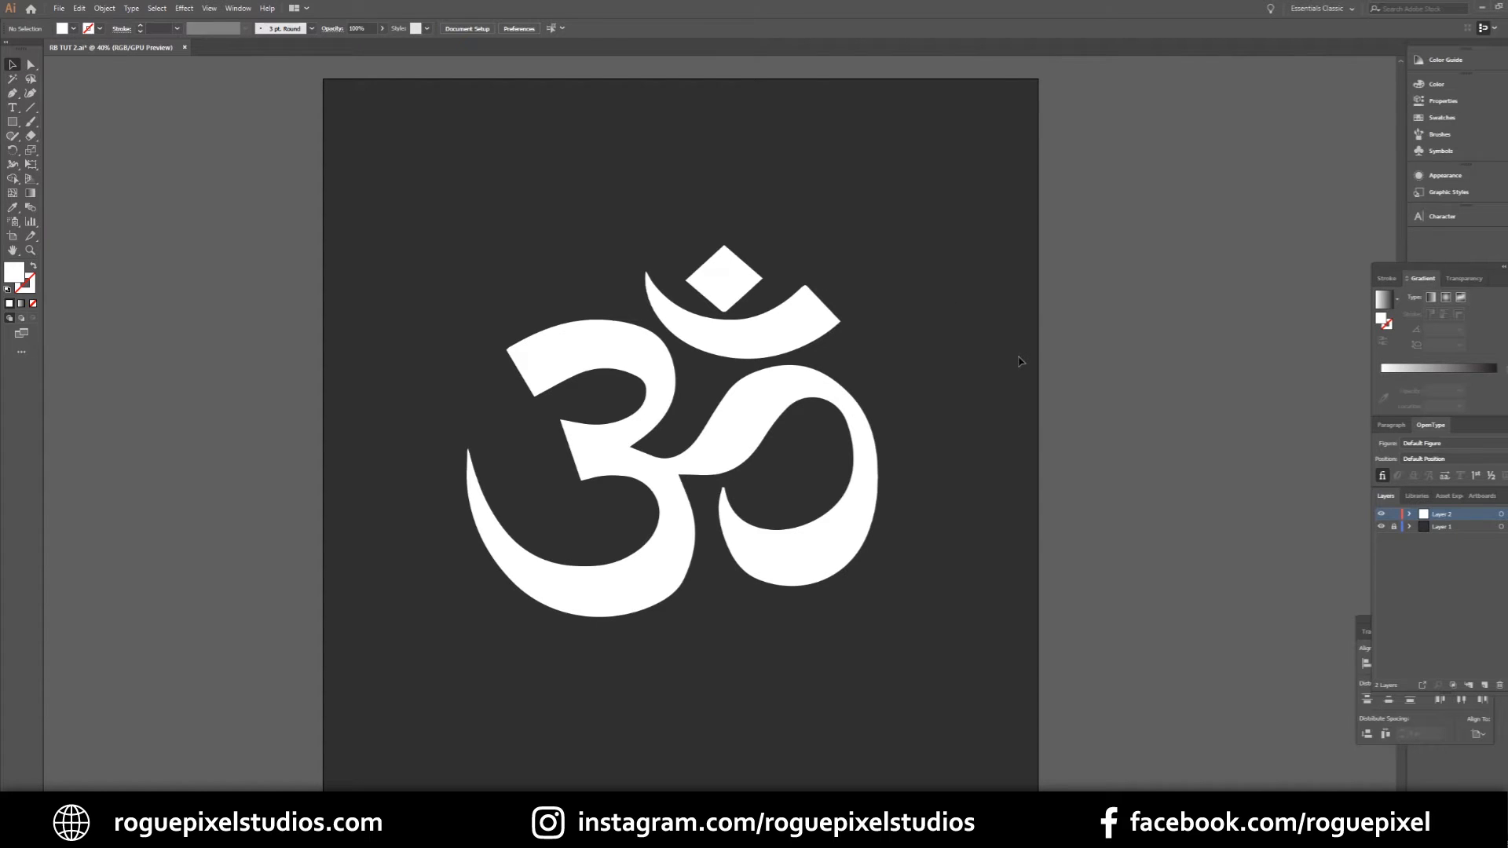
left_click(58, 9)
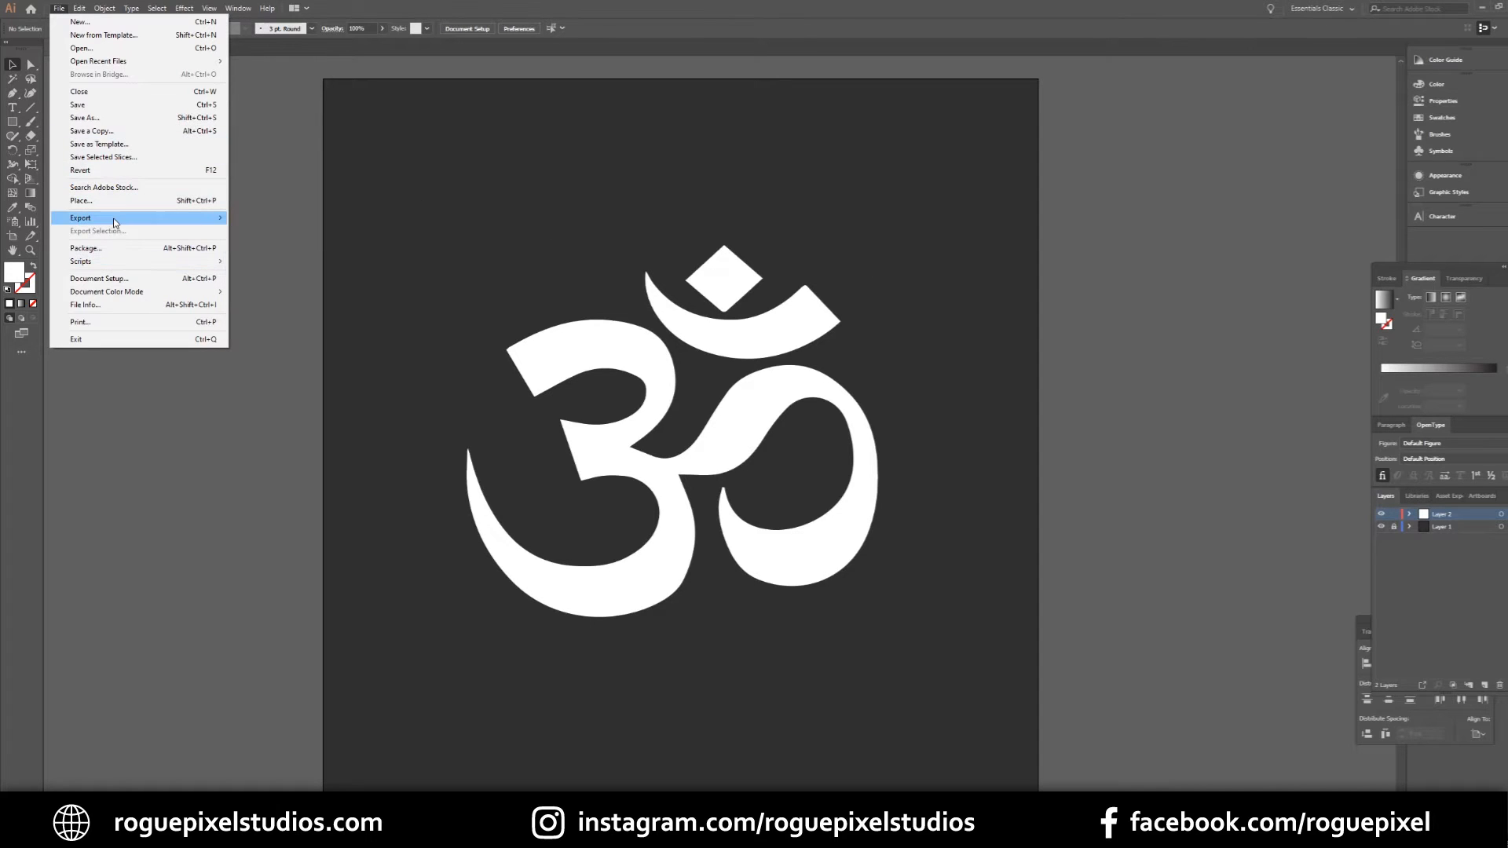
mouse_move(213, 219)
left_click(286, 232)
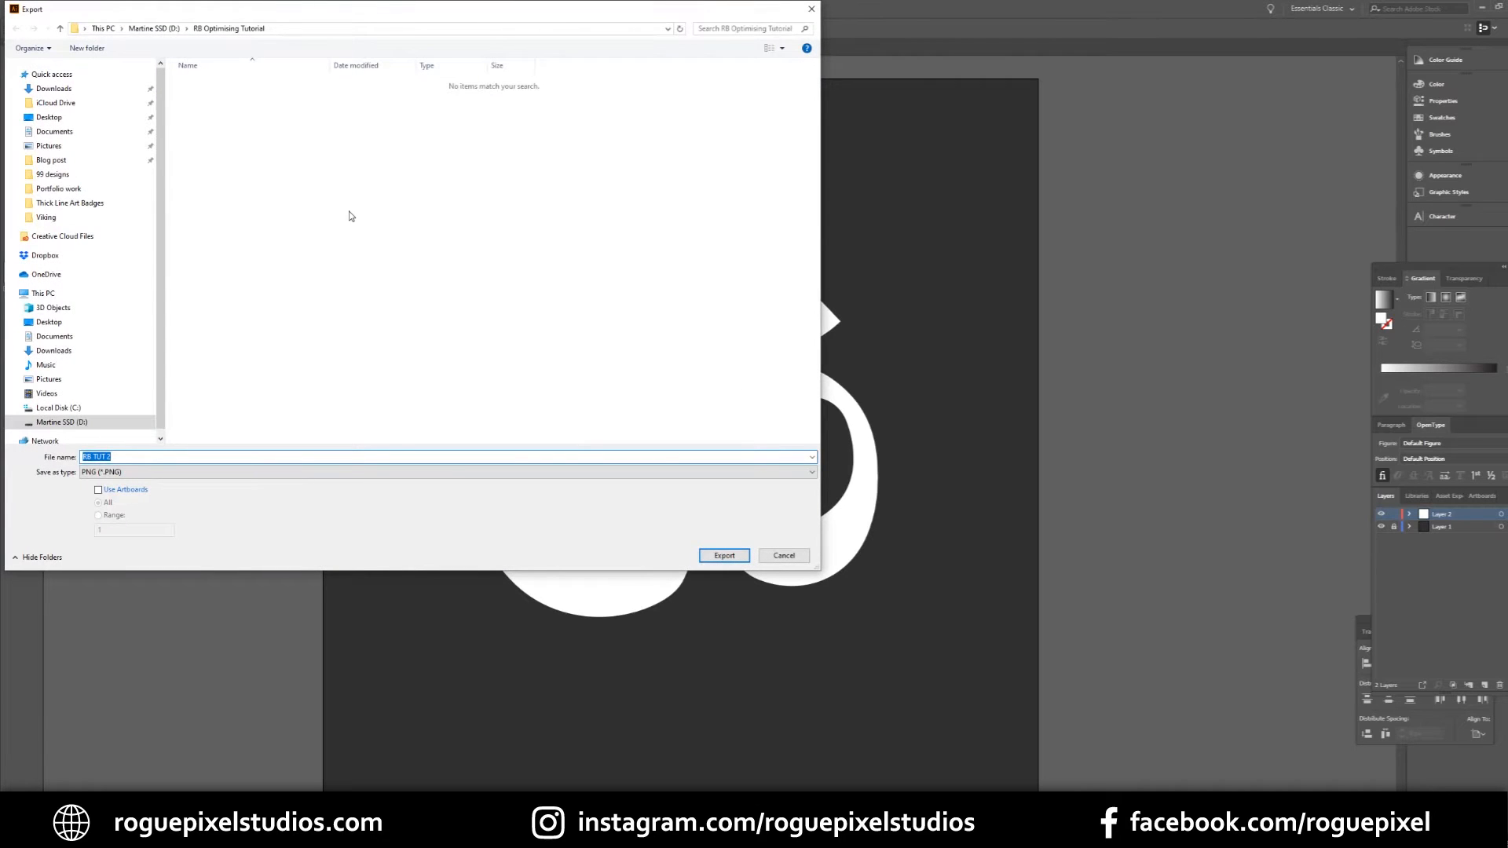
left_click(99, 493)
left_click(730, 559)
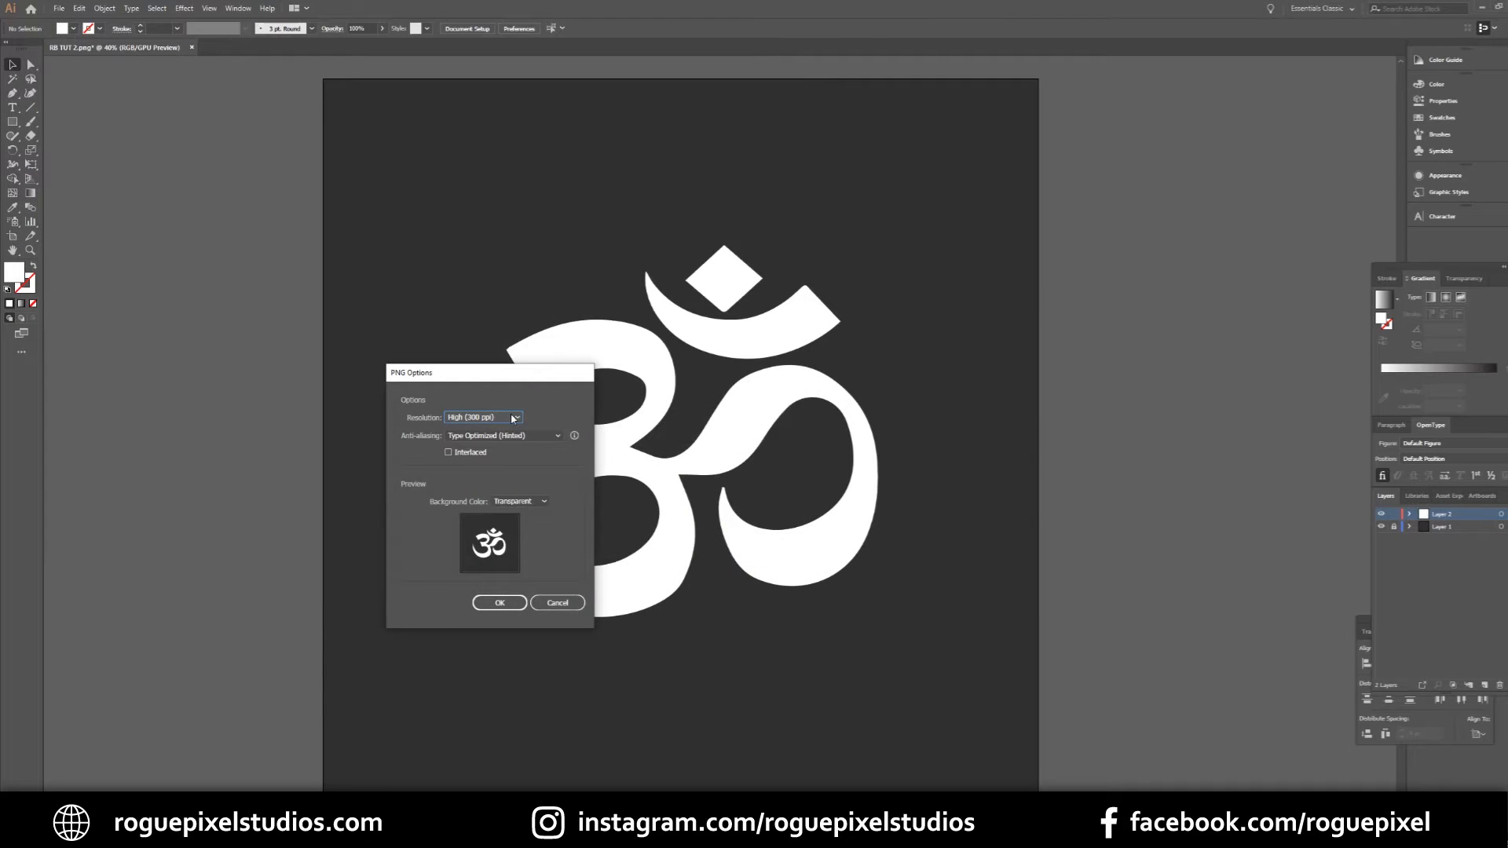
left_click(516, 418)
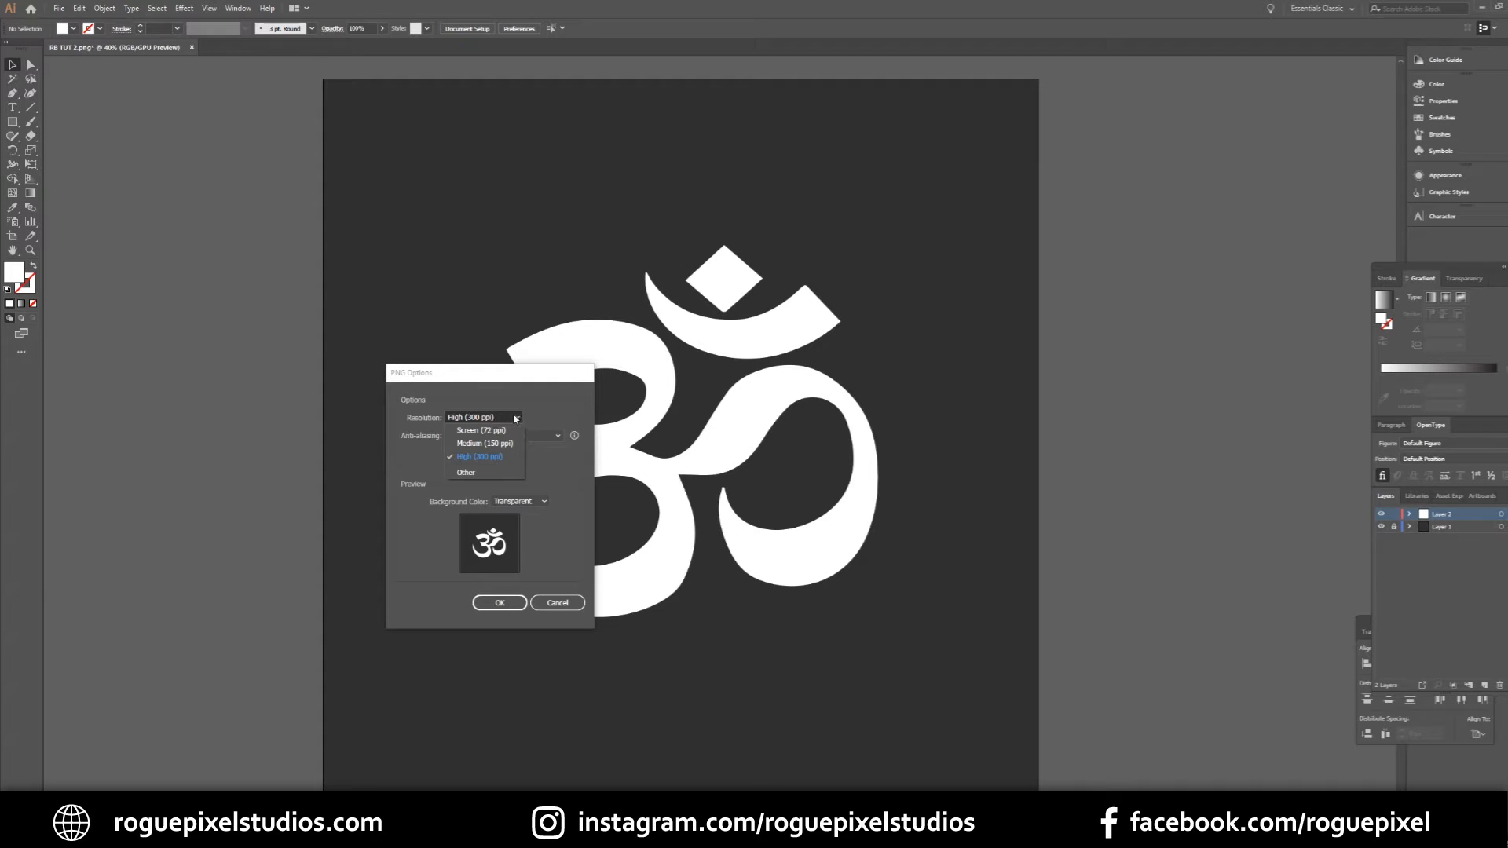
left_click(515, 418)
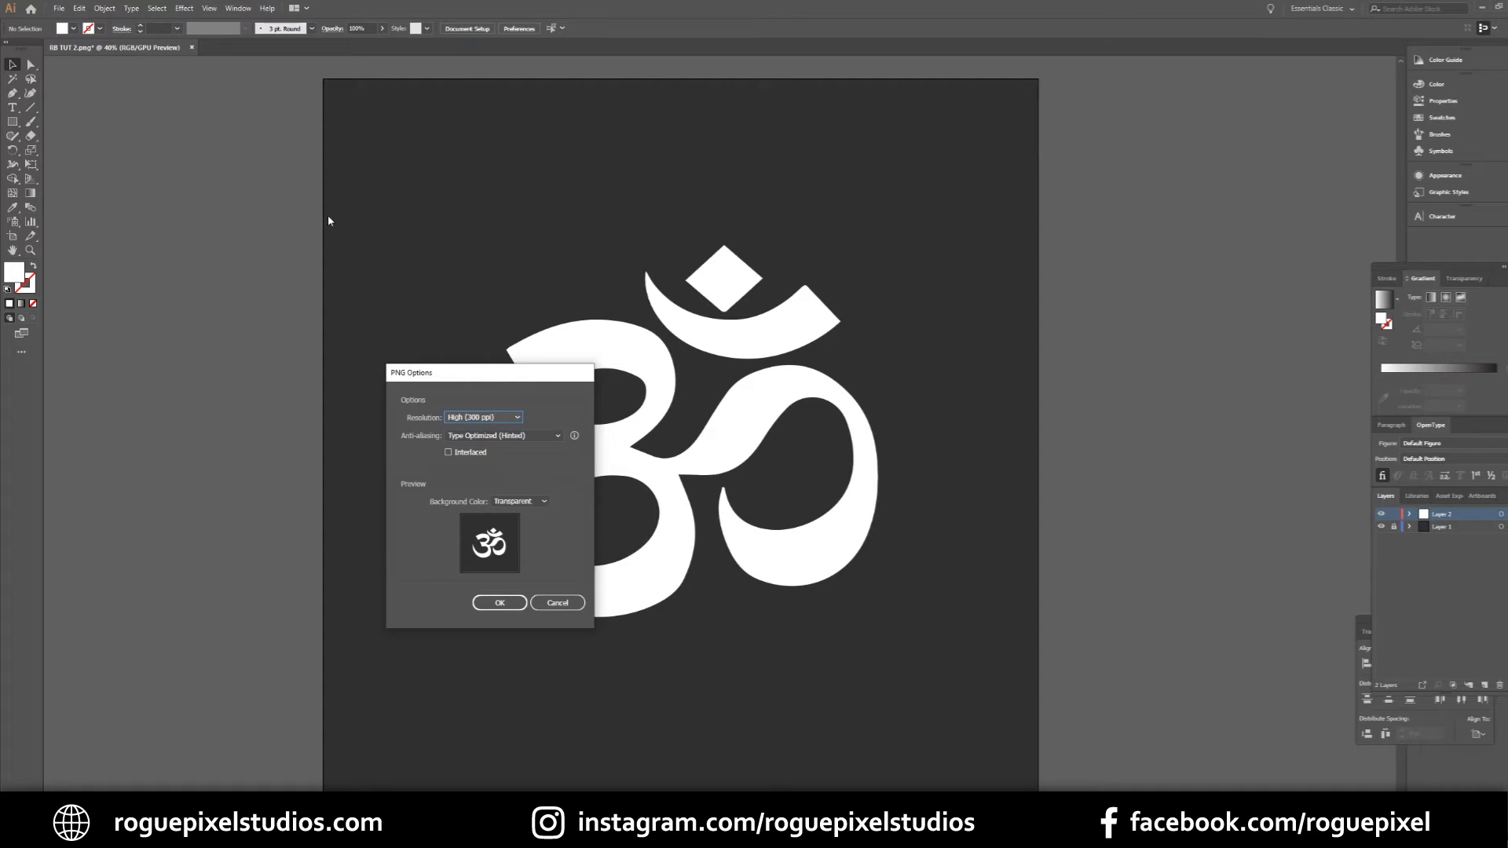
left_click(497, 419)
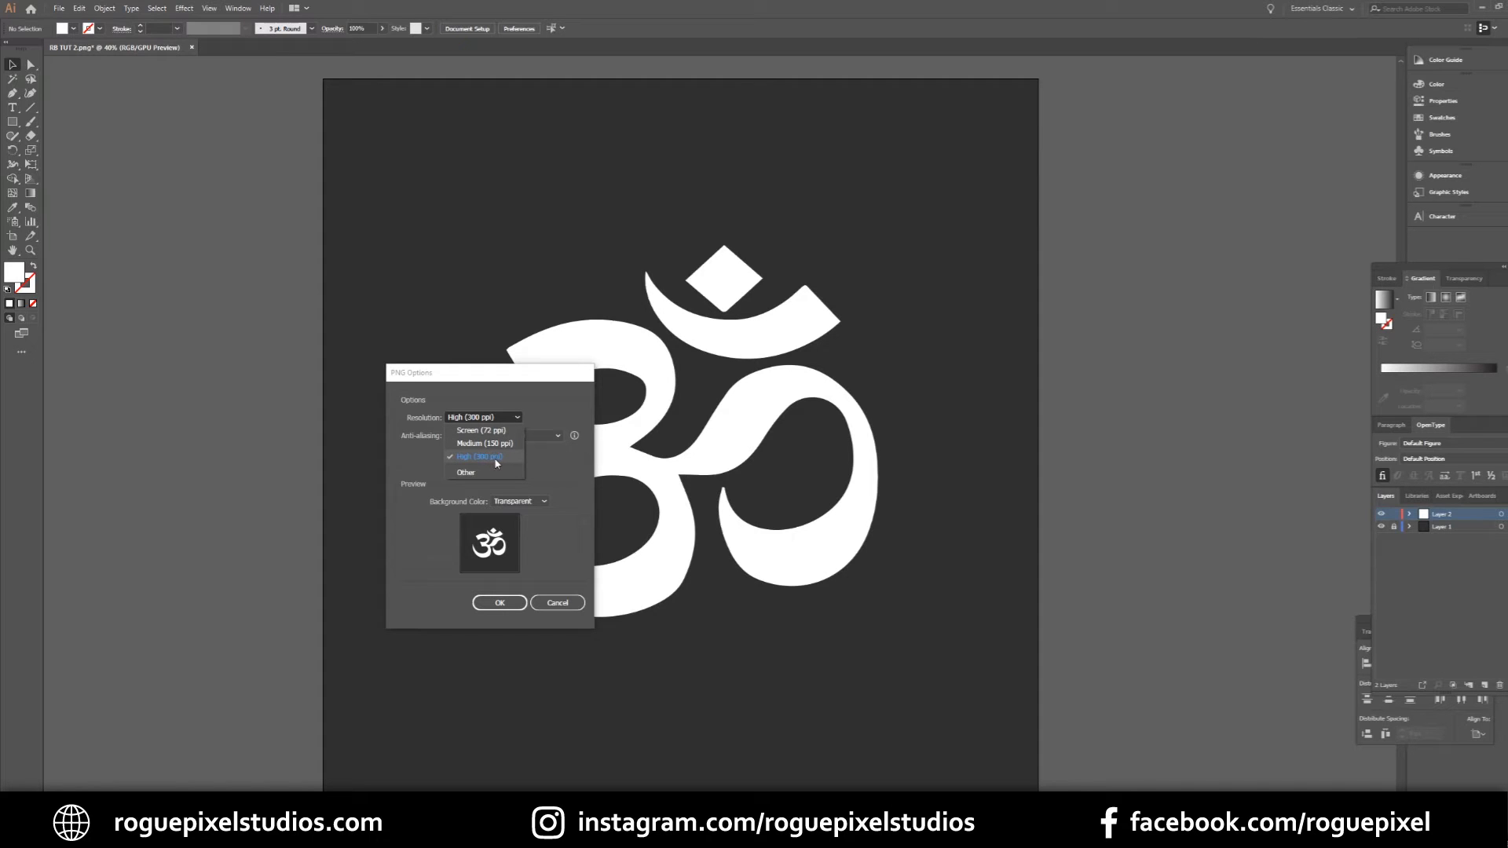
left_click(496, 464)
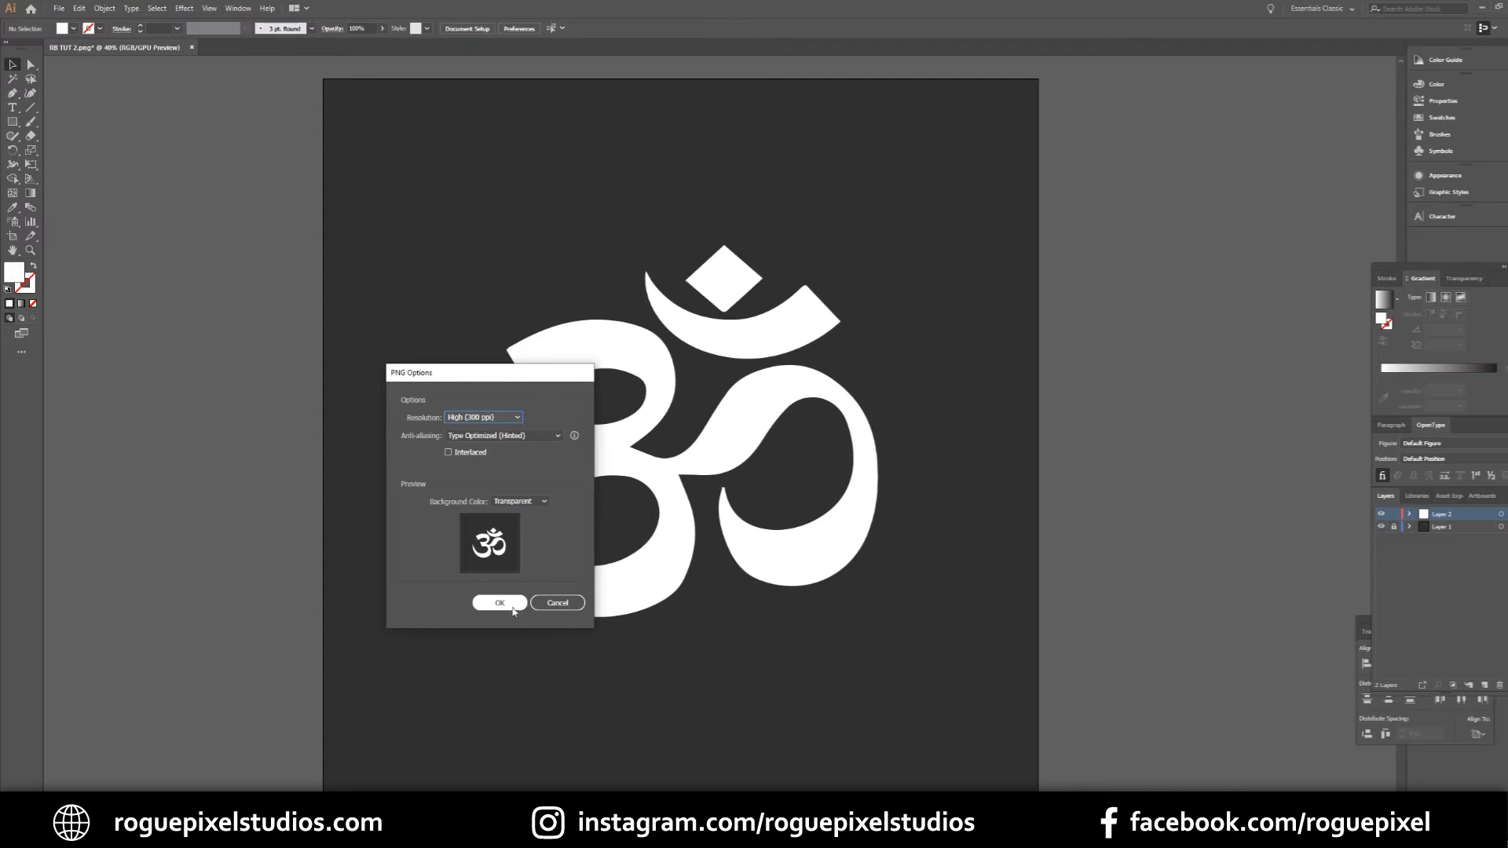
left_click(558, 603)
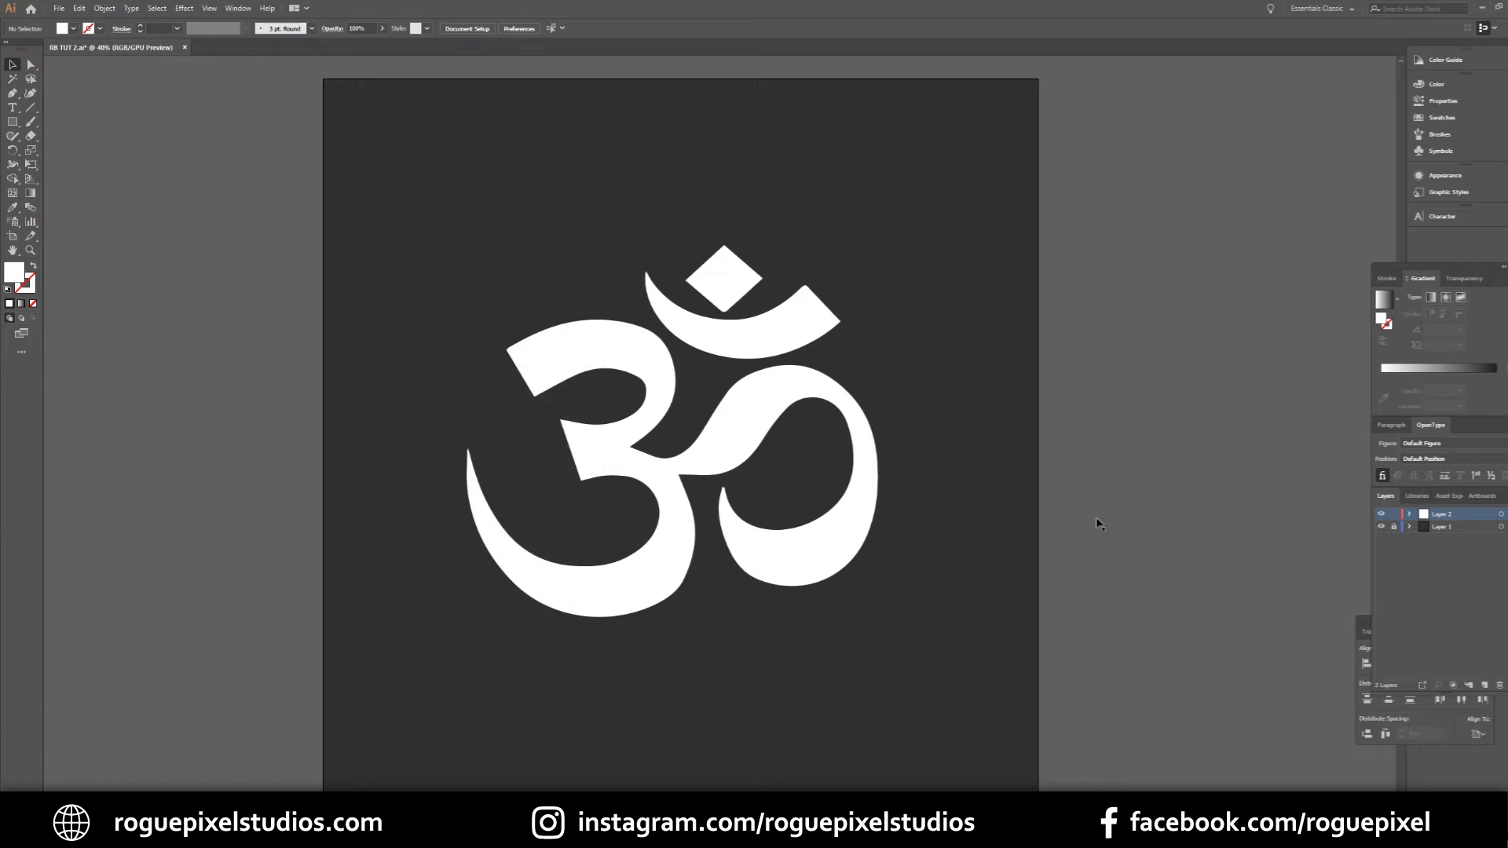
Step: Hide the dark Layer 1 background and export RB TUT 2 in PNG format using all artboards
left_click(1382, 527)
left_click(58, 8)
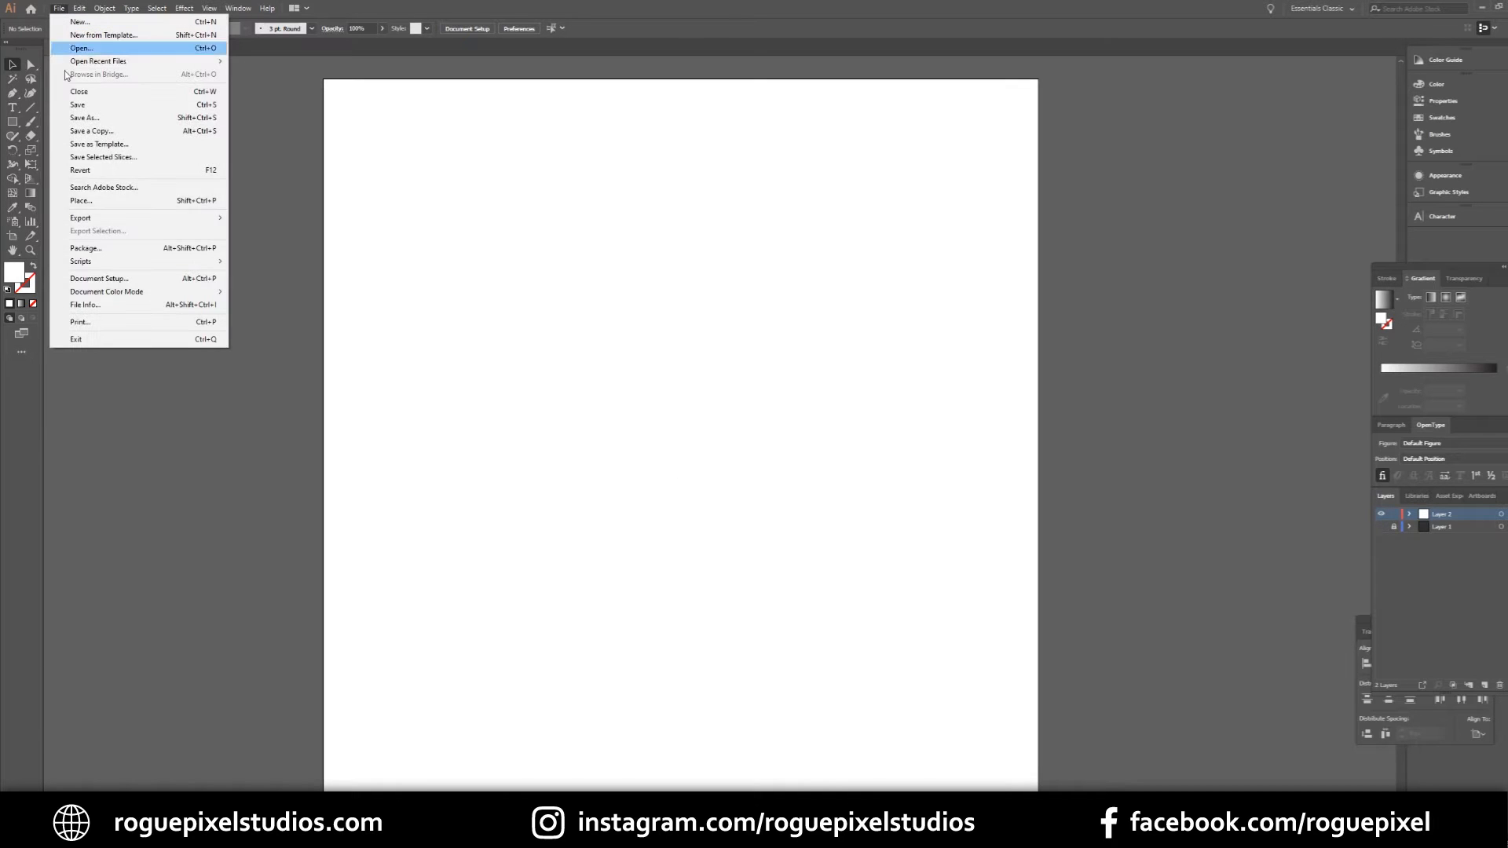
mouse_move(117, 220)
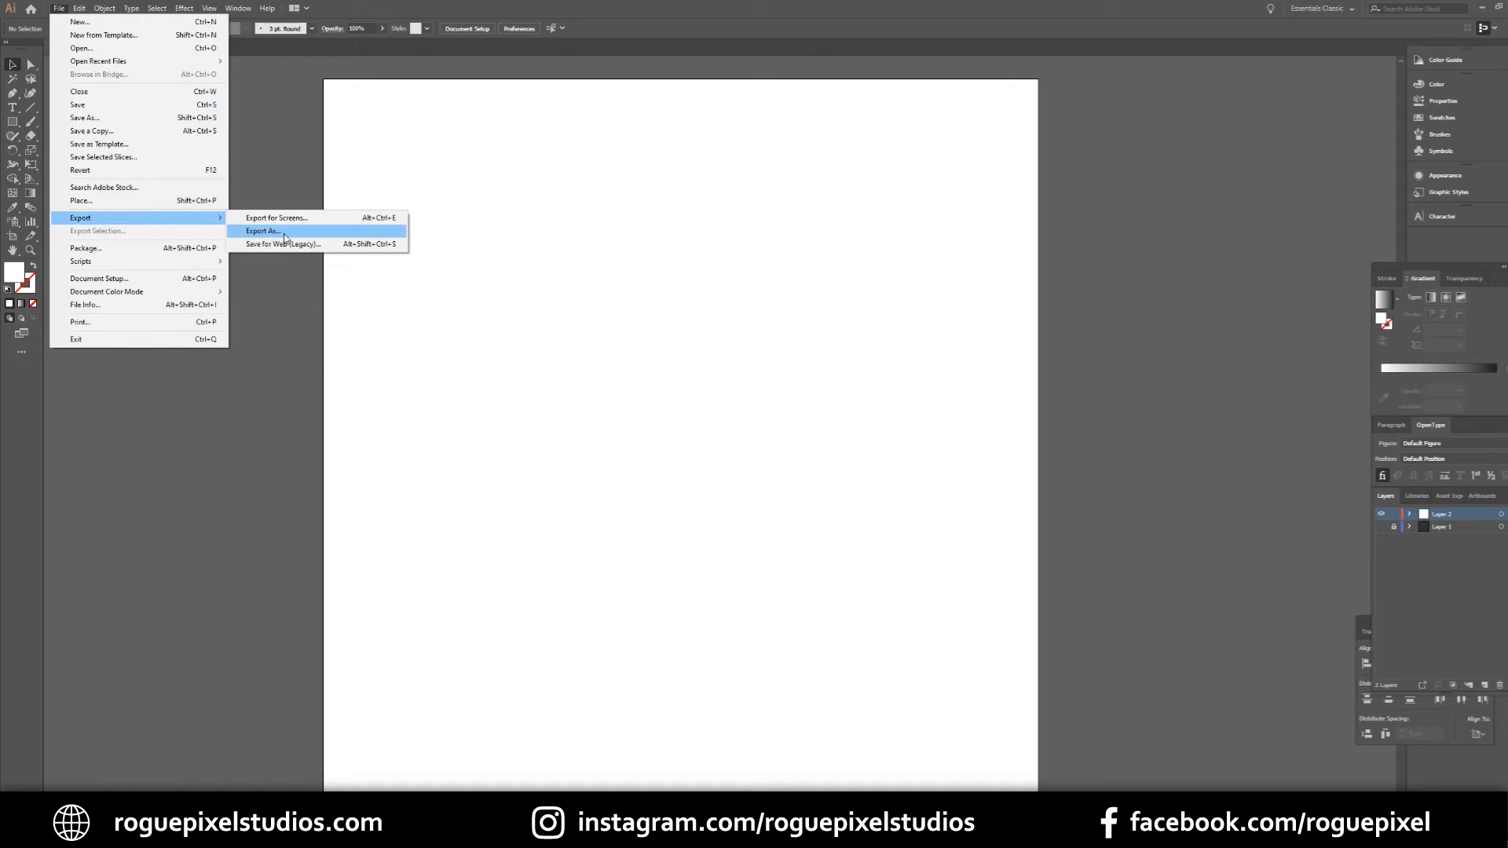
left_click(285, 232)
left_click(98, 491)
left_click(729, 557)
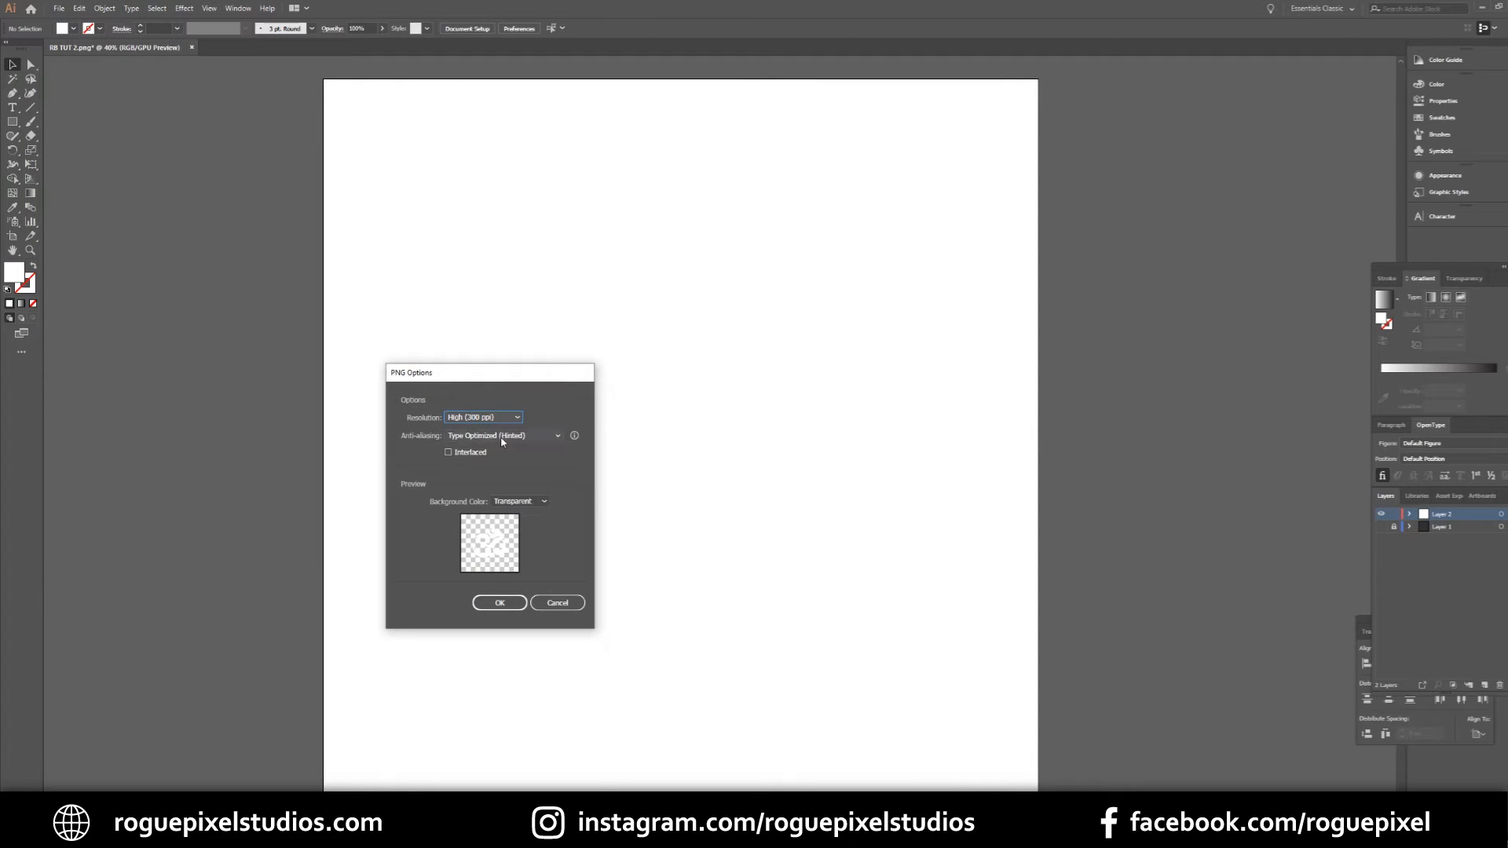
Step: Set the PNG anti-aliasing to Art Optimized (Supersampling), keep 300 ppi and a transparent background, and finish the export
left_click(502, 437)
left_click(503, 459)
left_click(529, 503)
left_click(530, 506)
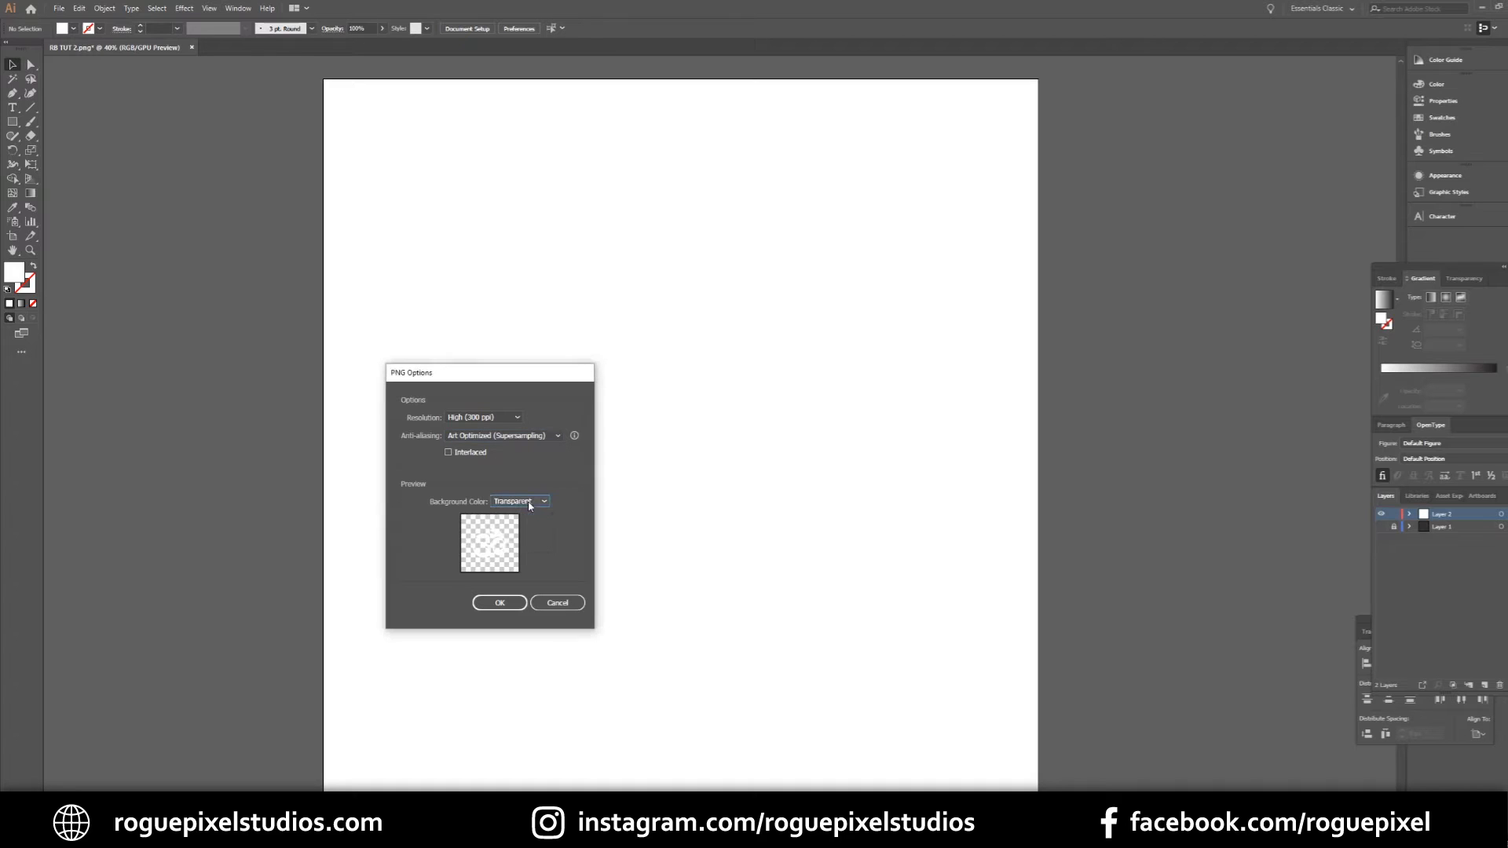
left_click(508, 606)
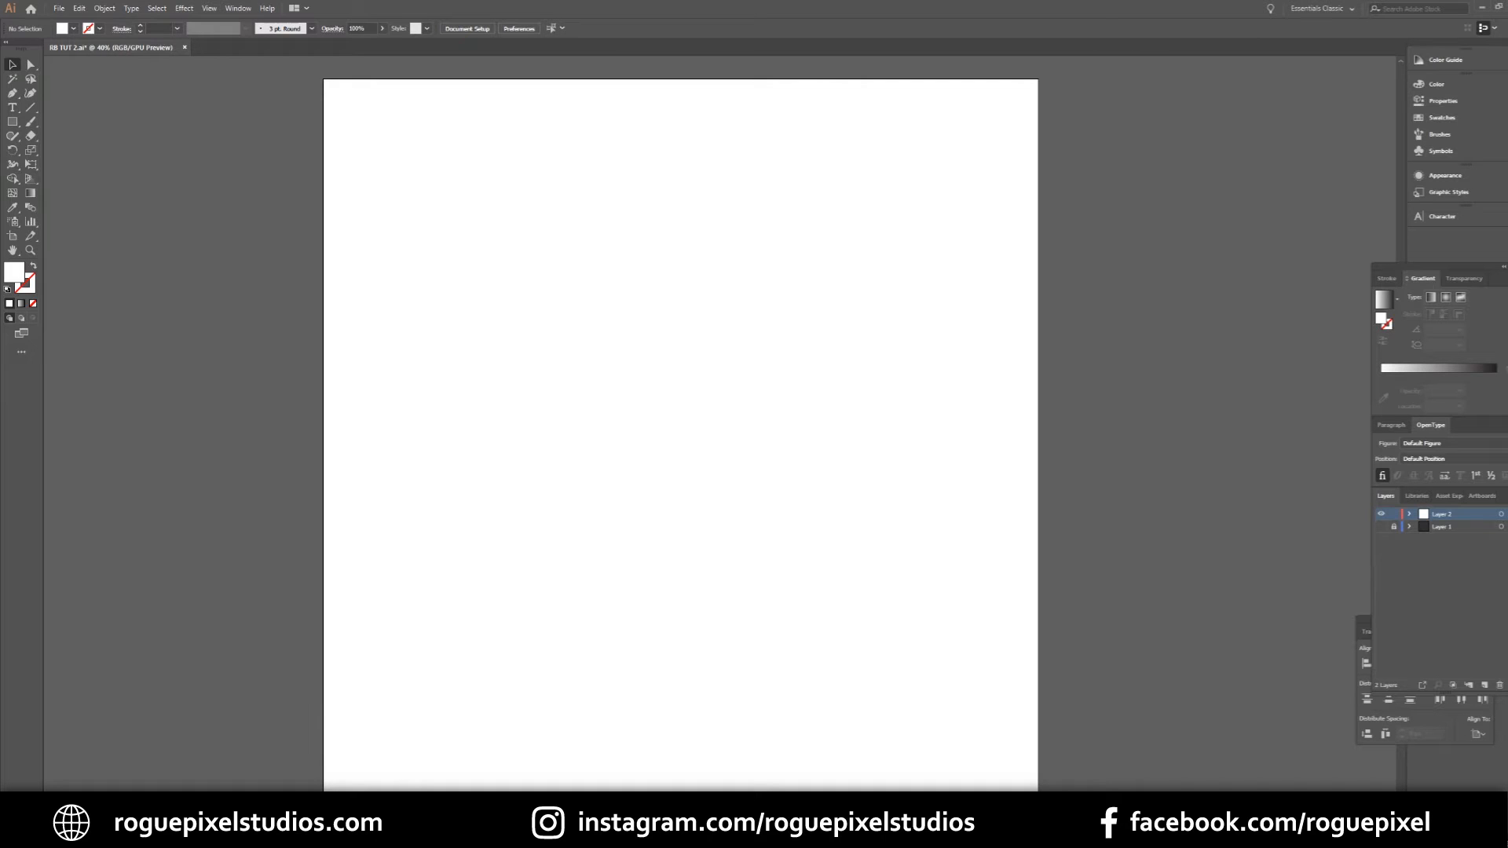
Step: Switch to Redbubble's Add new work page and choose the image RB TUT 2-01 to upload to all products
left_click(339, 836)
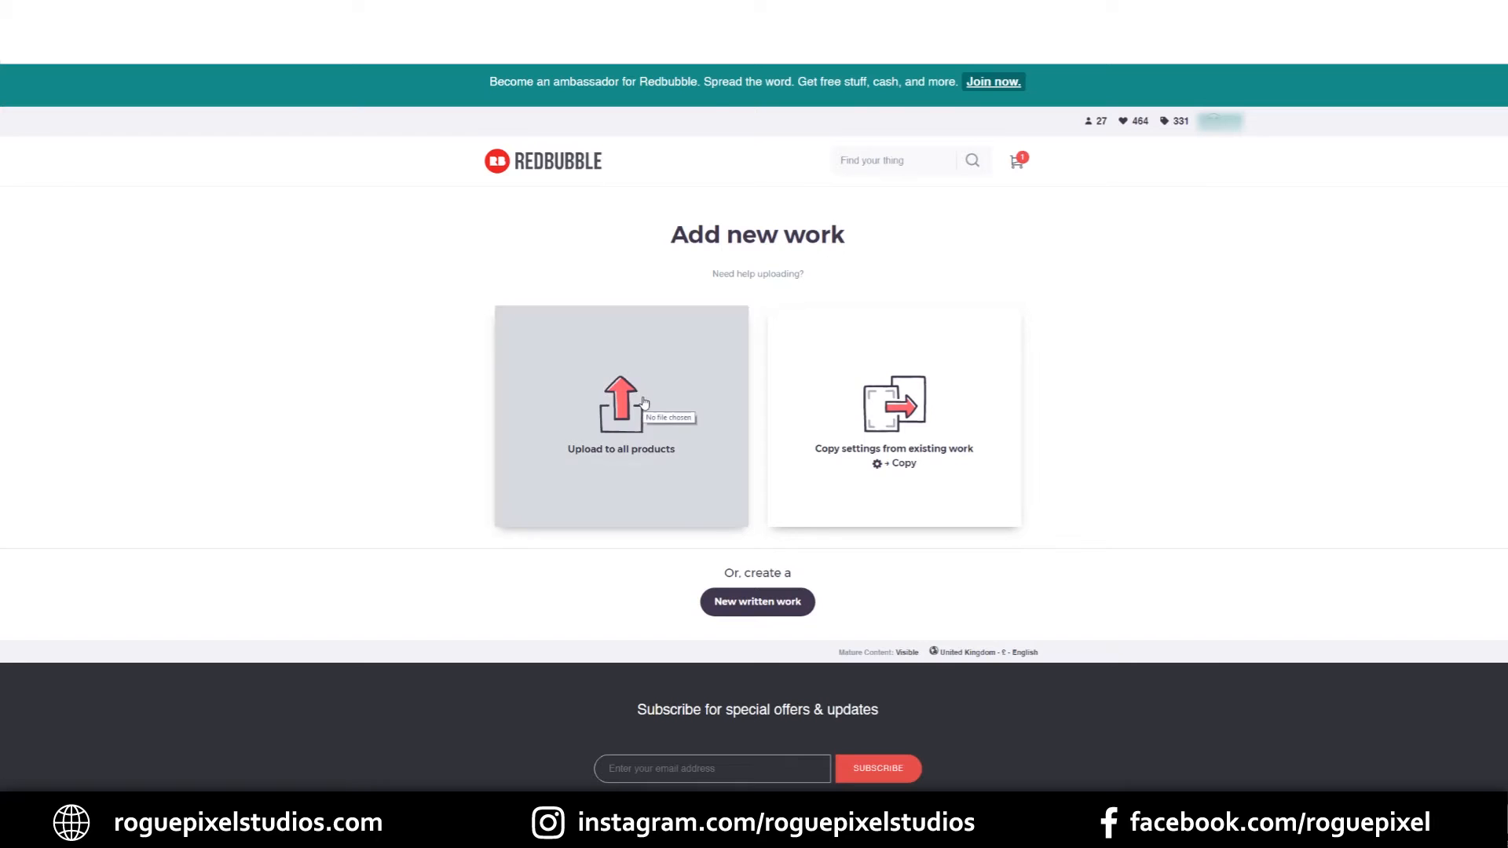
left_click(640, 410)
left_click(272, 102)
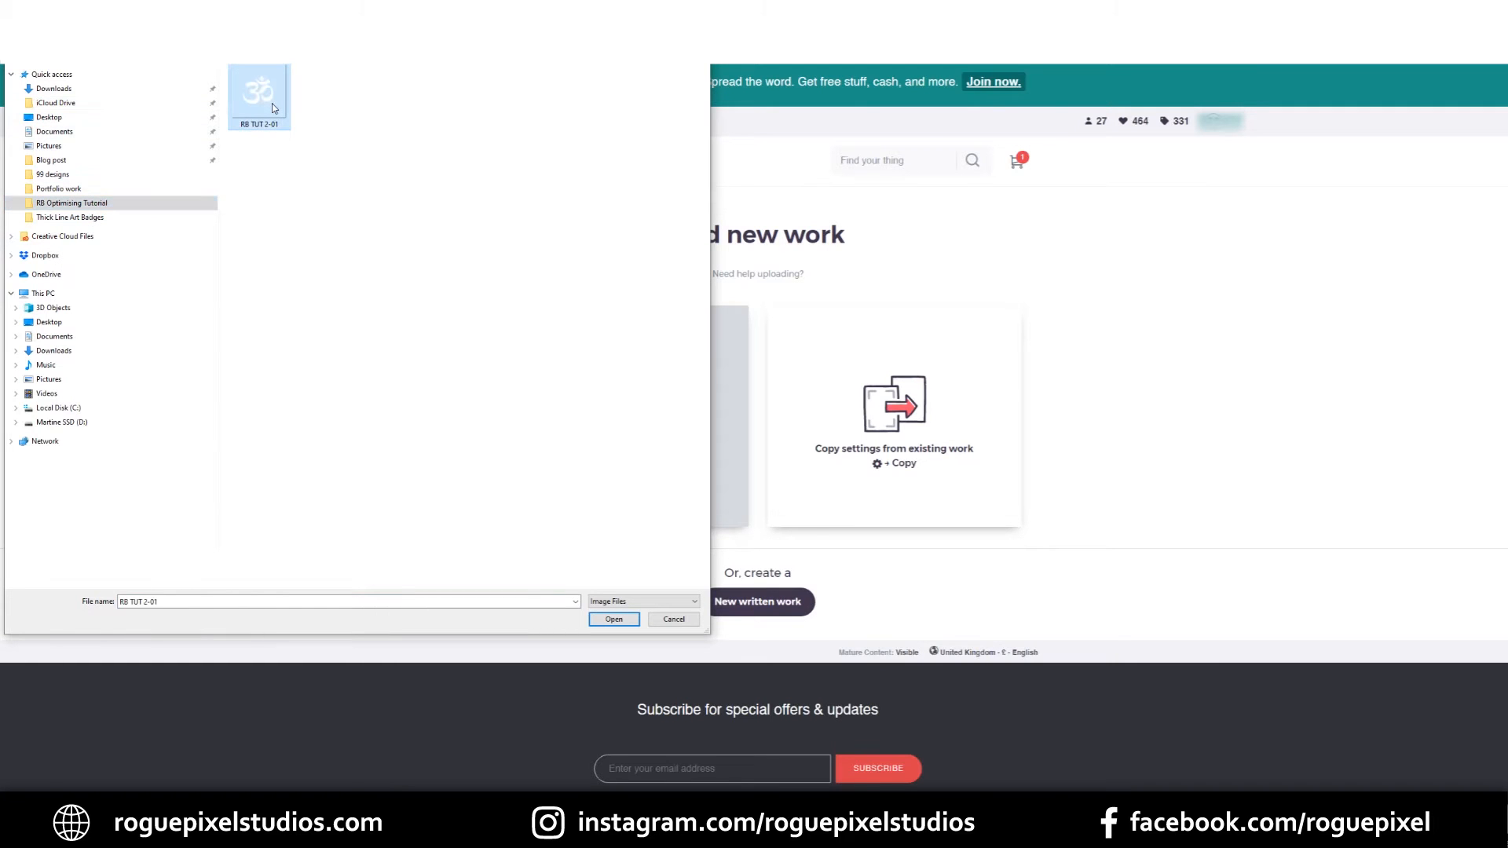